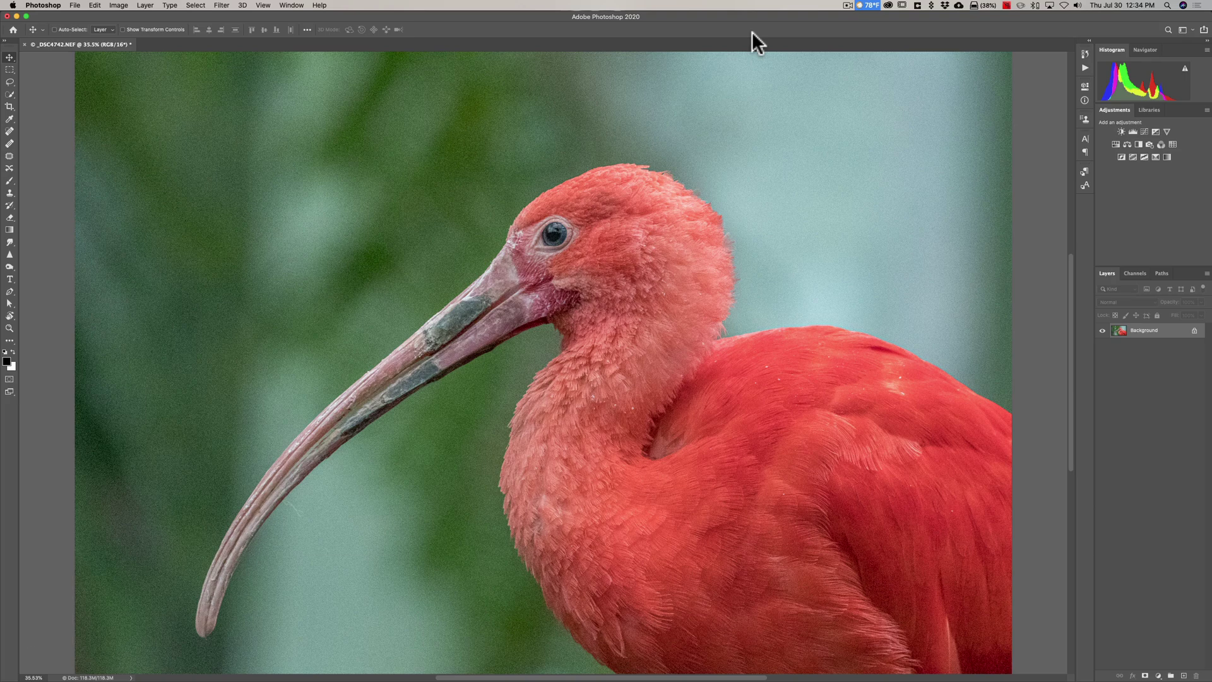
# After checking the noise up close, duplicate the Background and name the copy 'Noiseware'.
pyautogui.press('super+equal')
pyautogui.press('super+equal')
pyautogui.press('super+equal')
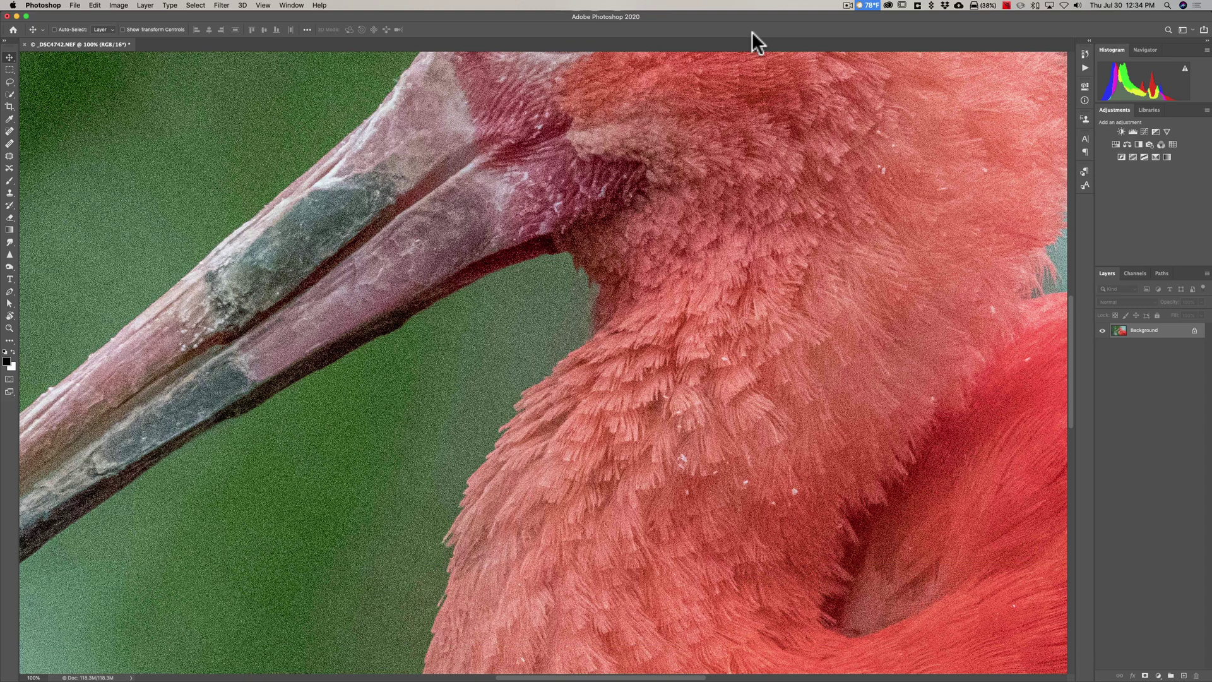
pyautogui.press('super')
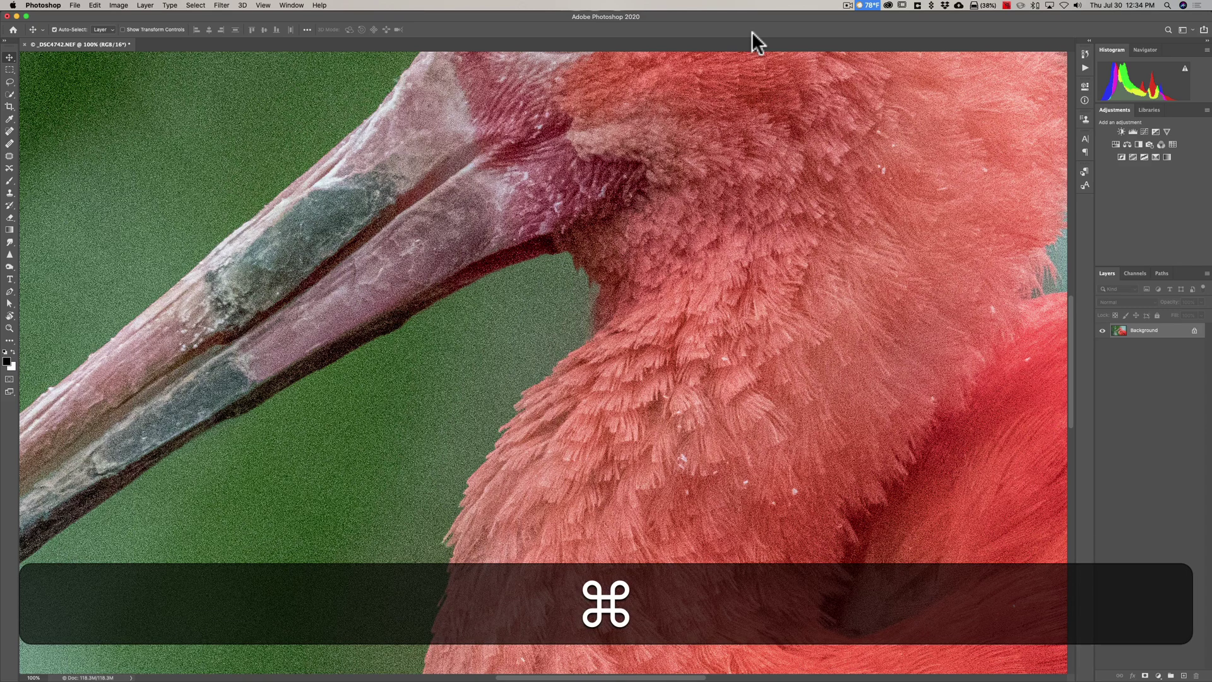
pyautogui.press('super+0')
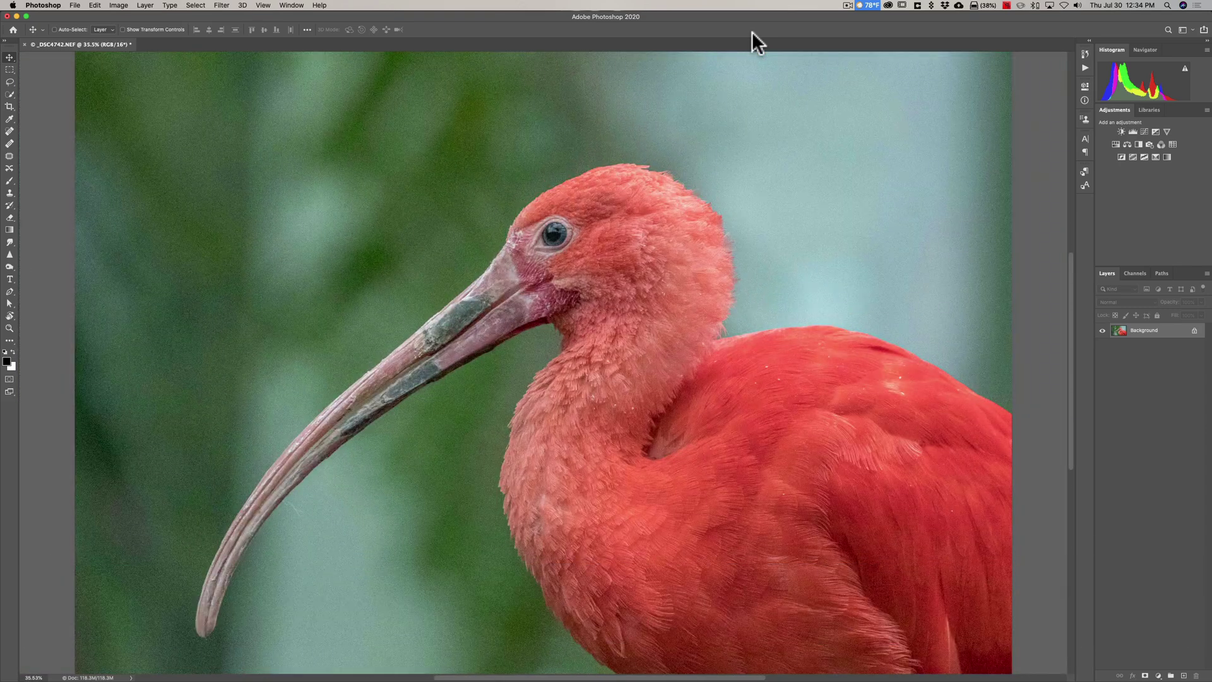
pyautogui.press('super+j')
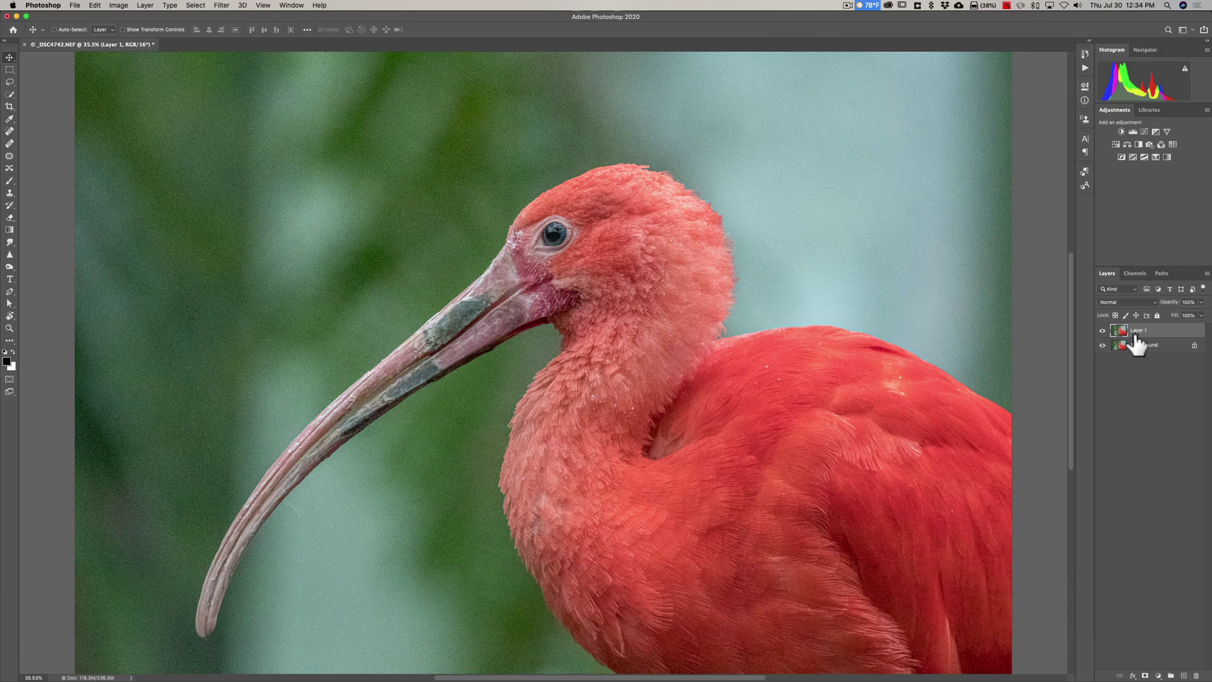
pyautogui.doubleClick(1134, 330)
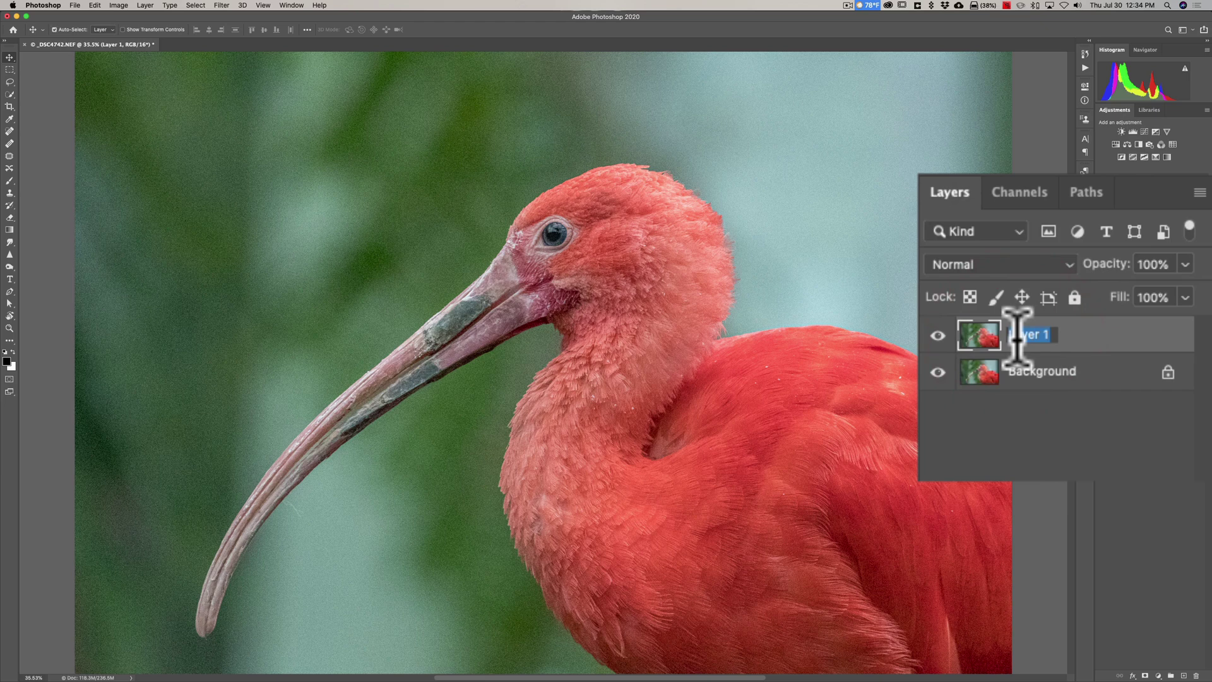
pyautogui.write('Noiseware')
pyautogui.press('Return')
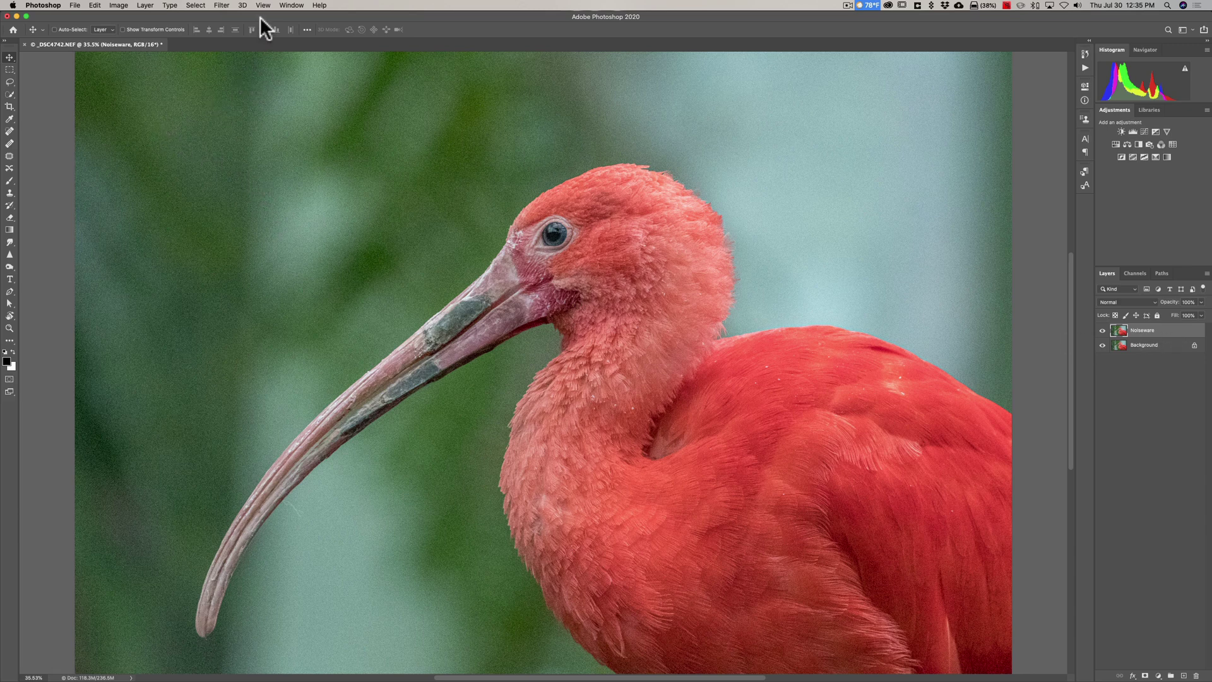
# Launch Filter > Imagenomic > Noiseware on the Noiseware layer.
pyautogui.click(221, 5)
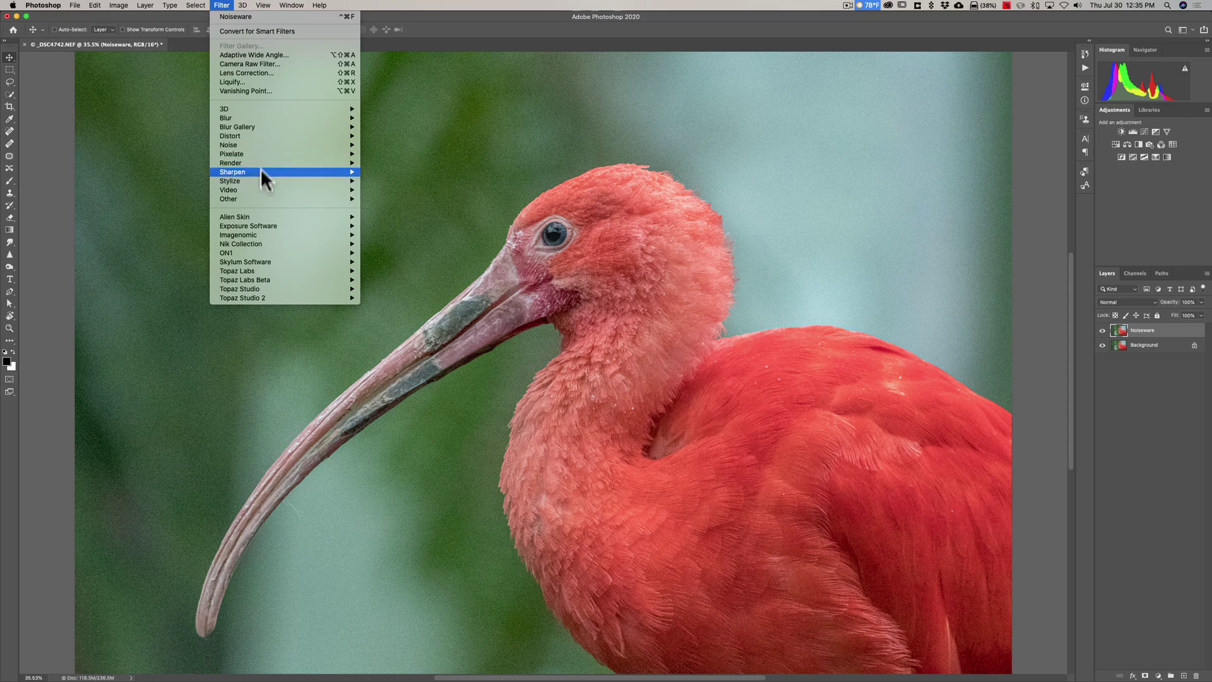
pyautogui.moveTo(272, 227)
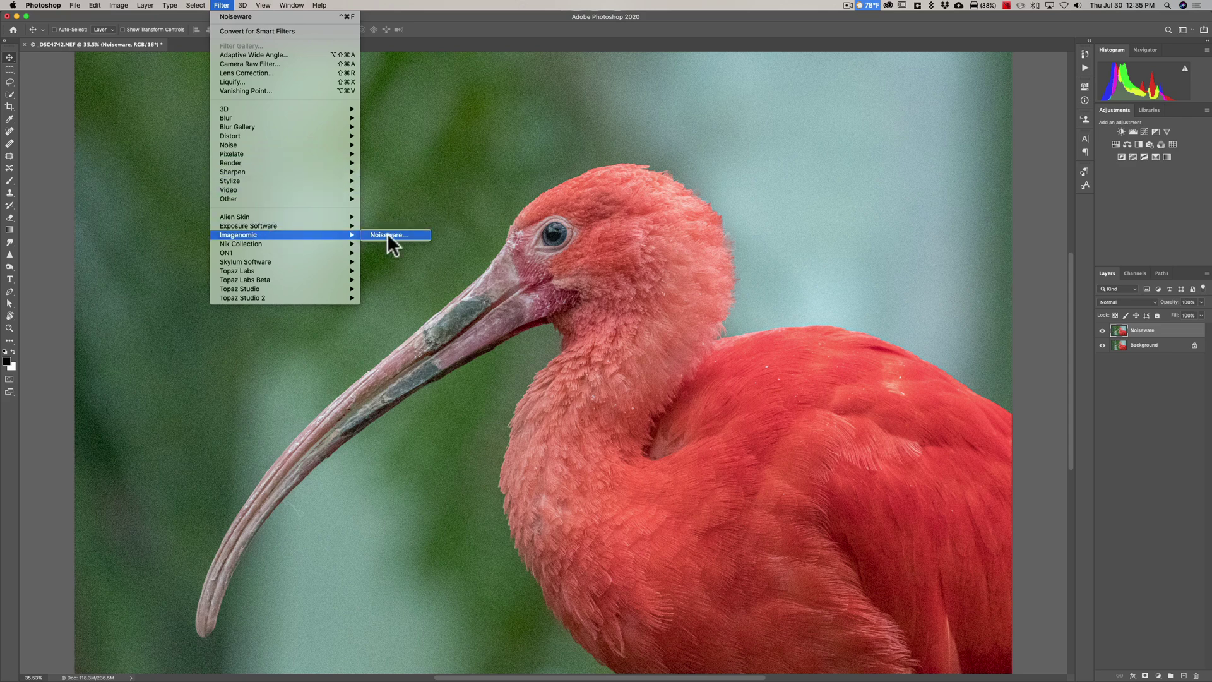
pyautogui.click(388, 235)
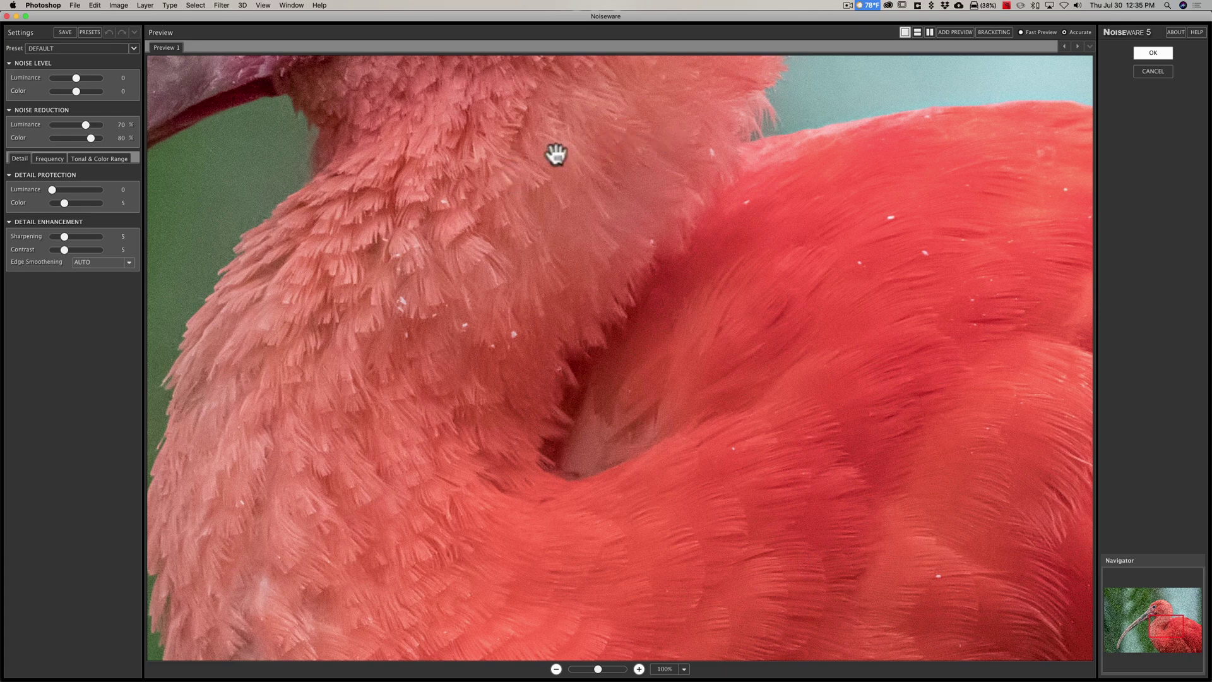
# Pan the preview to the ibis's eye and compare it against the noisy original.
pyautogui.moveTo(433, 140); pyautogui.dragTo(848, 487)
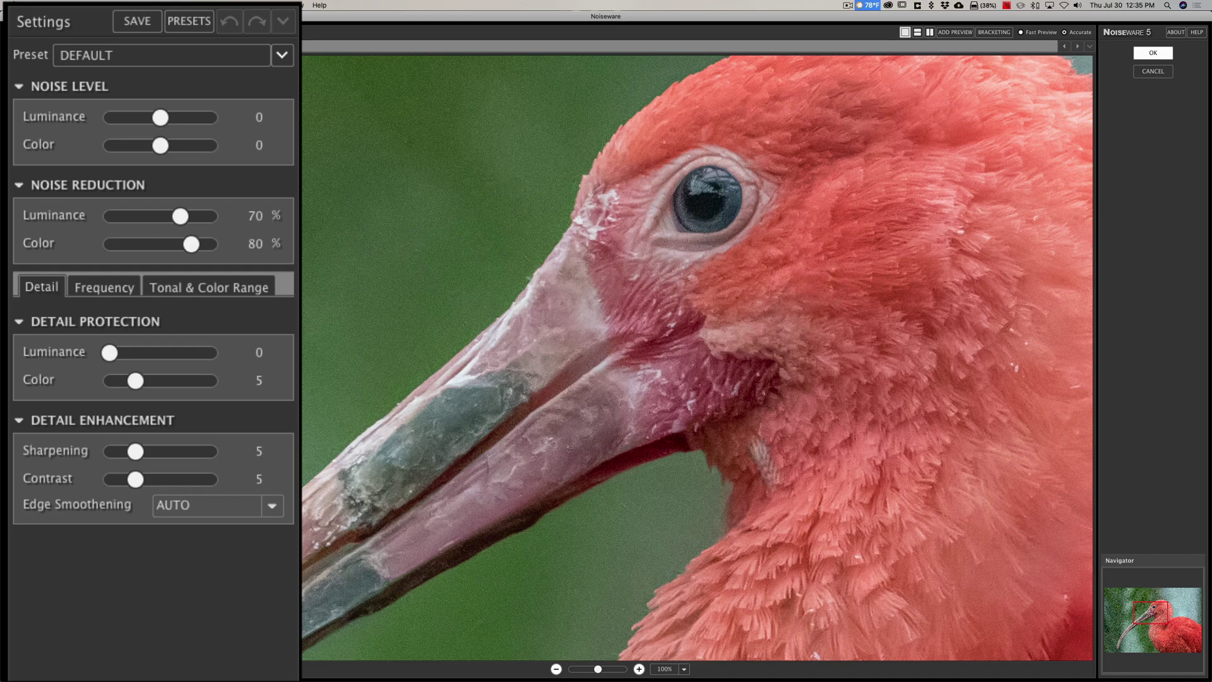
pyautogui.click(283, 56)
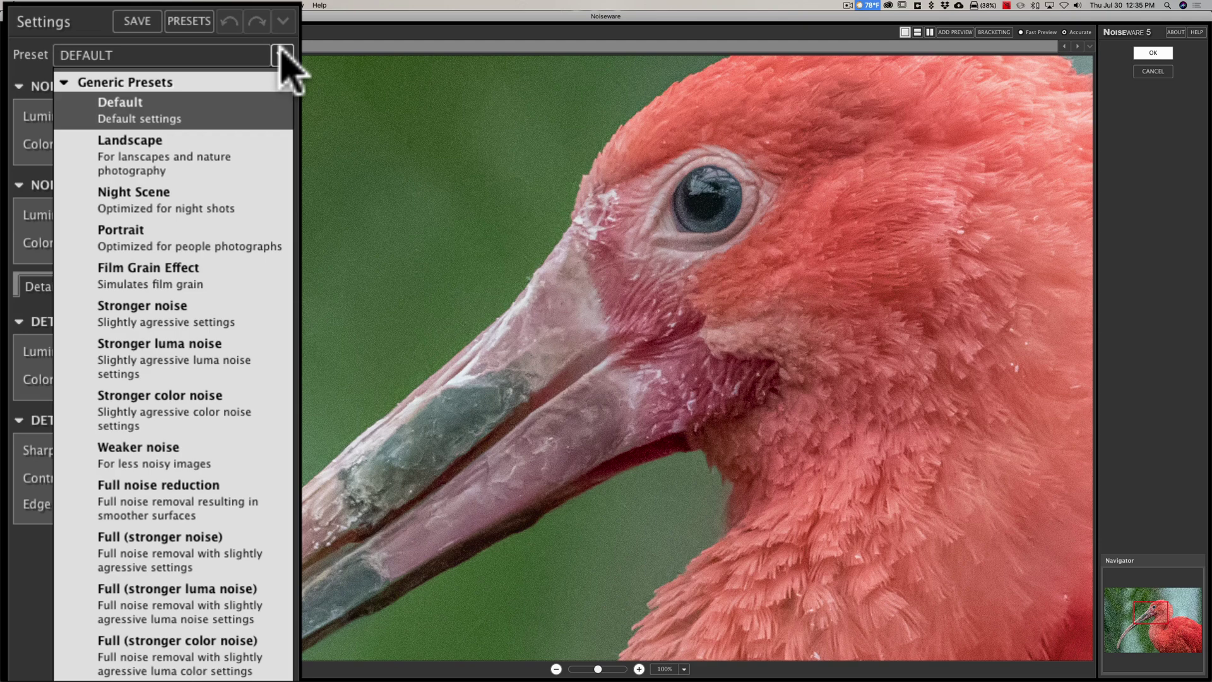
pyautogui.click(393, 154)
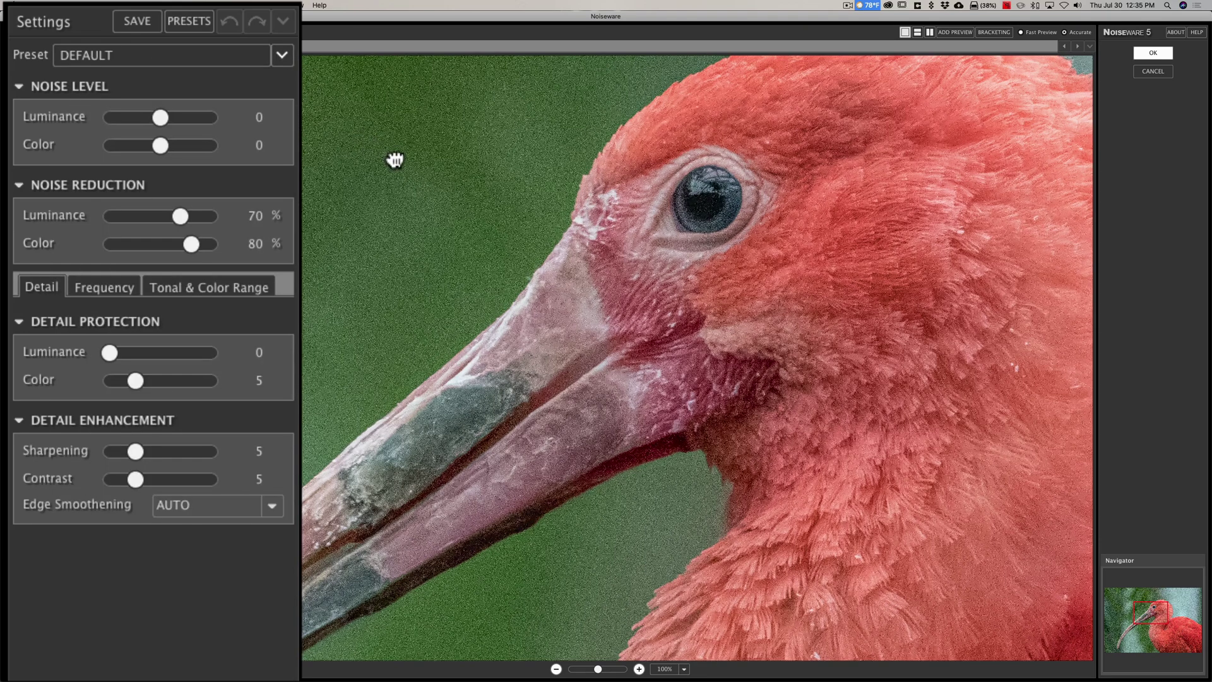
pyautogui.click(447, 173)
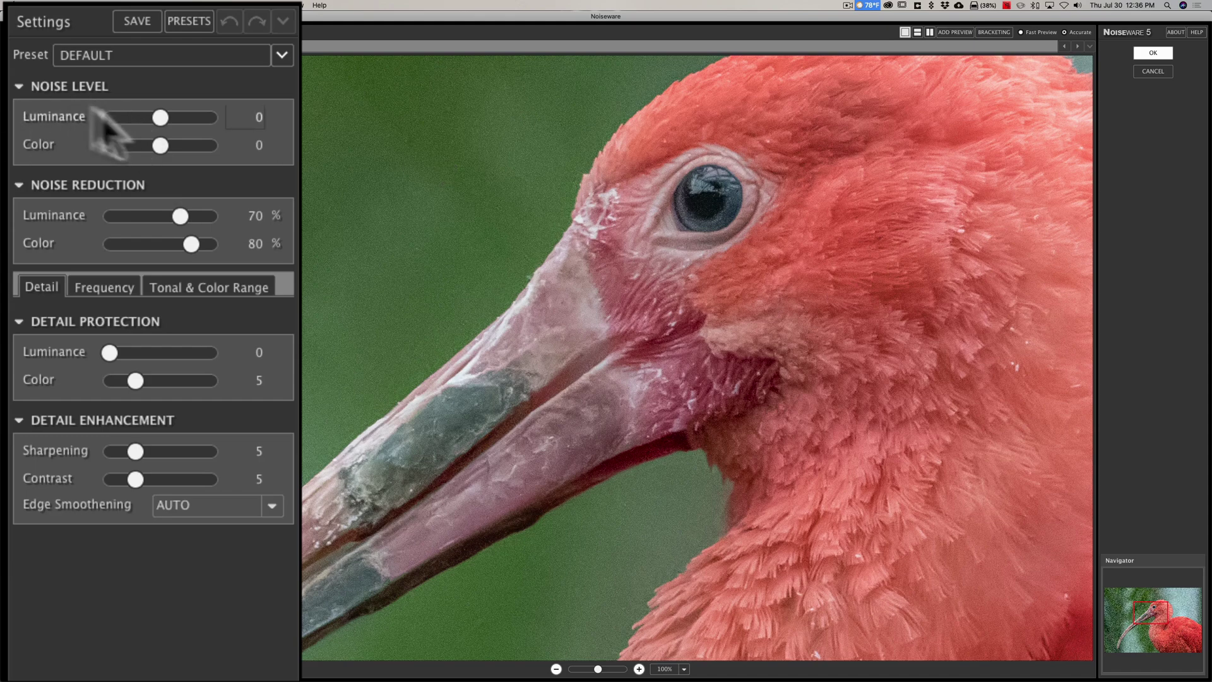
# Drop Noise Level Color to -20, and Color Noise Reduction and Color Detail Protection to 0.
pyautogui.moveTo(160, 146); pyautogui.dragTo(42, 131)
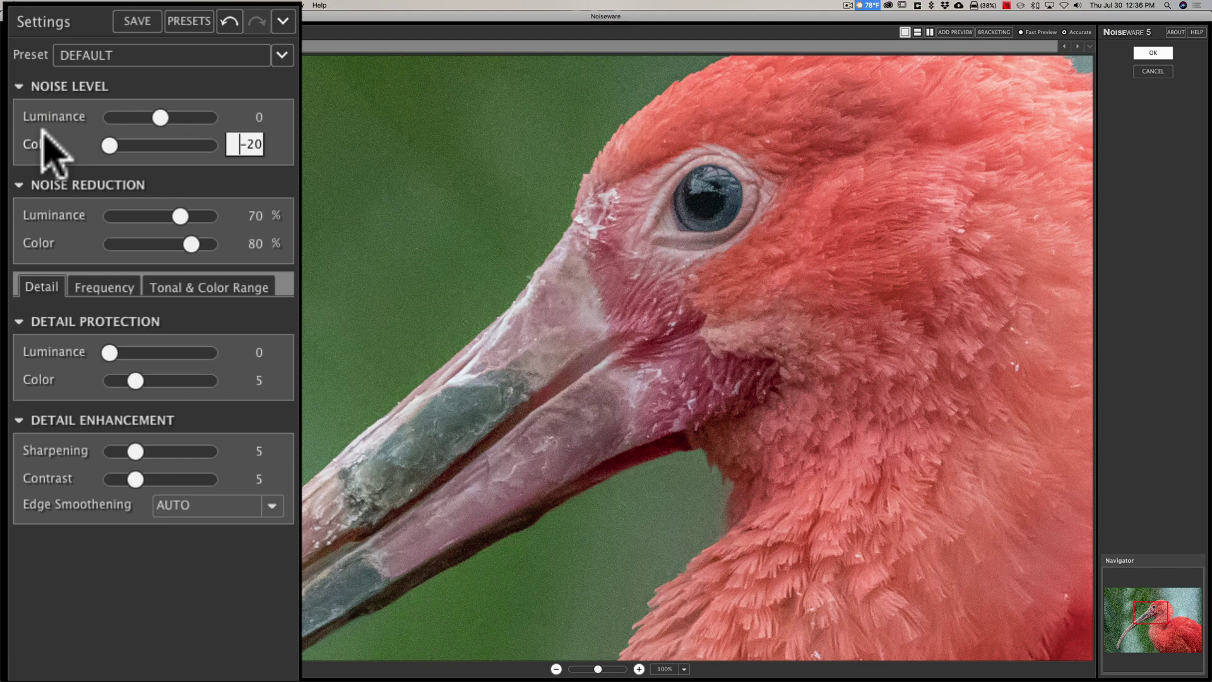
pyautogui.moveTo(191, 245); pyautogui.dragTo(101, 246)
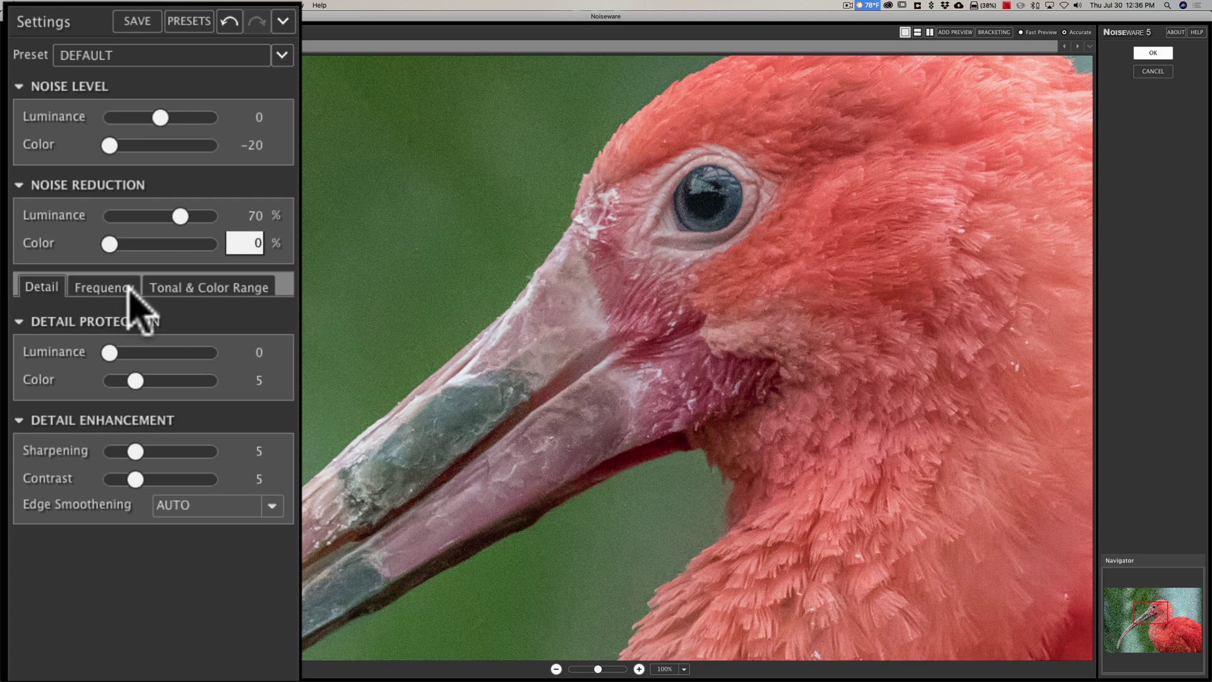
pyautogui.moveTo(135, 381); pyautogui.dragTo(114, 381)
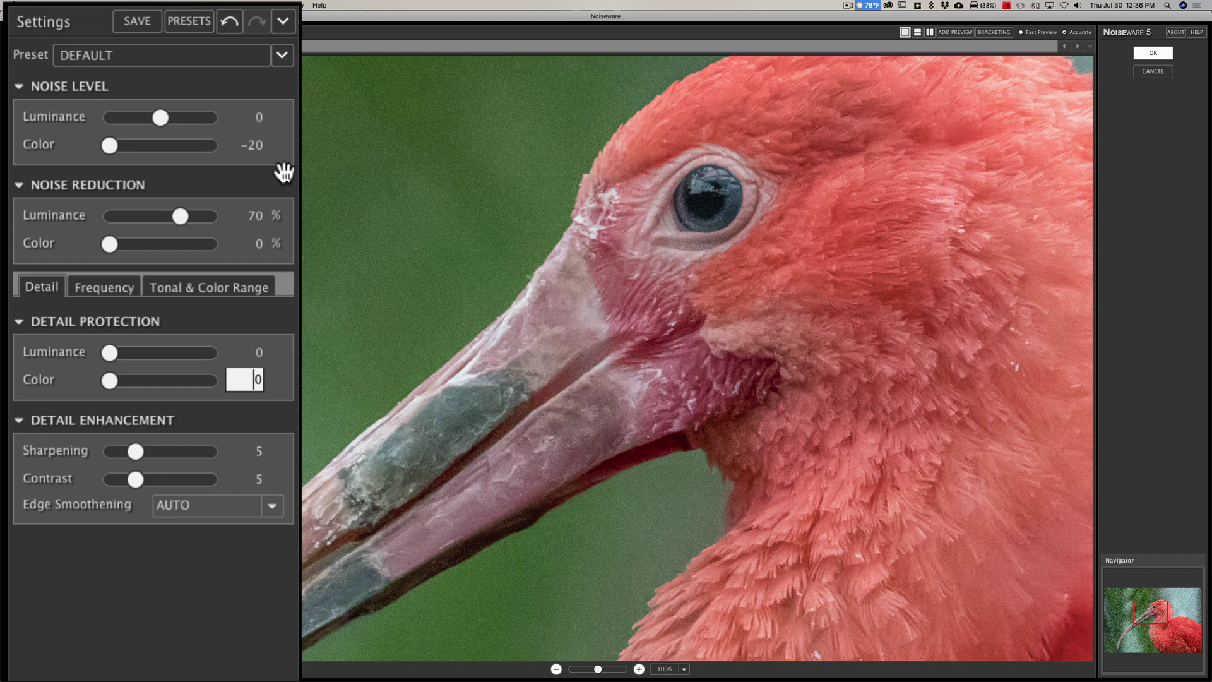
# Try the Stronger luma noise preset, then switch to Full noise reduction at 100% reduction.
pyautogui.click(282, 55)
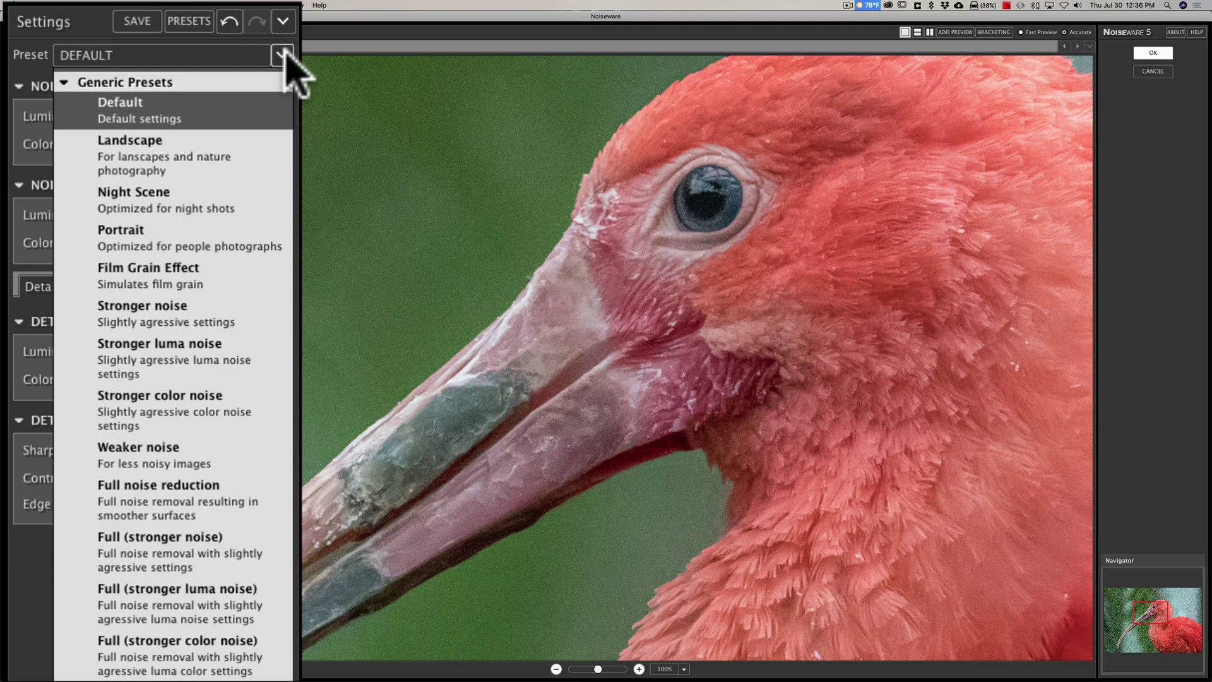
pyautogui.click(186, 367)
pyautogui.click(184, 360)
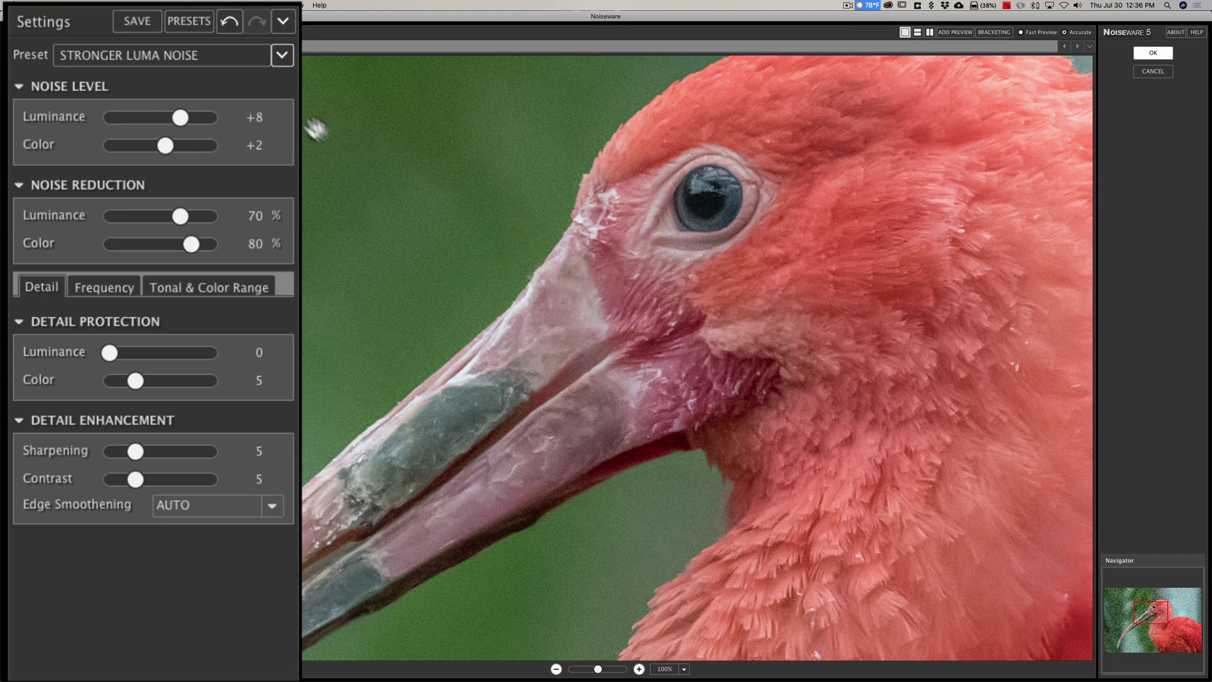
pyautogui.click(281, 56)
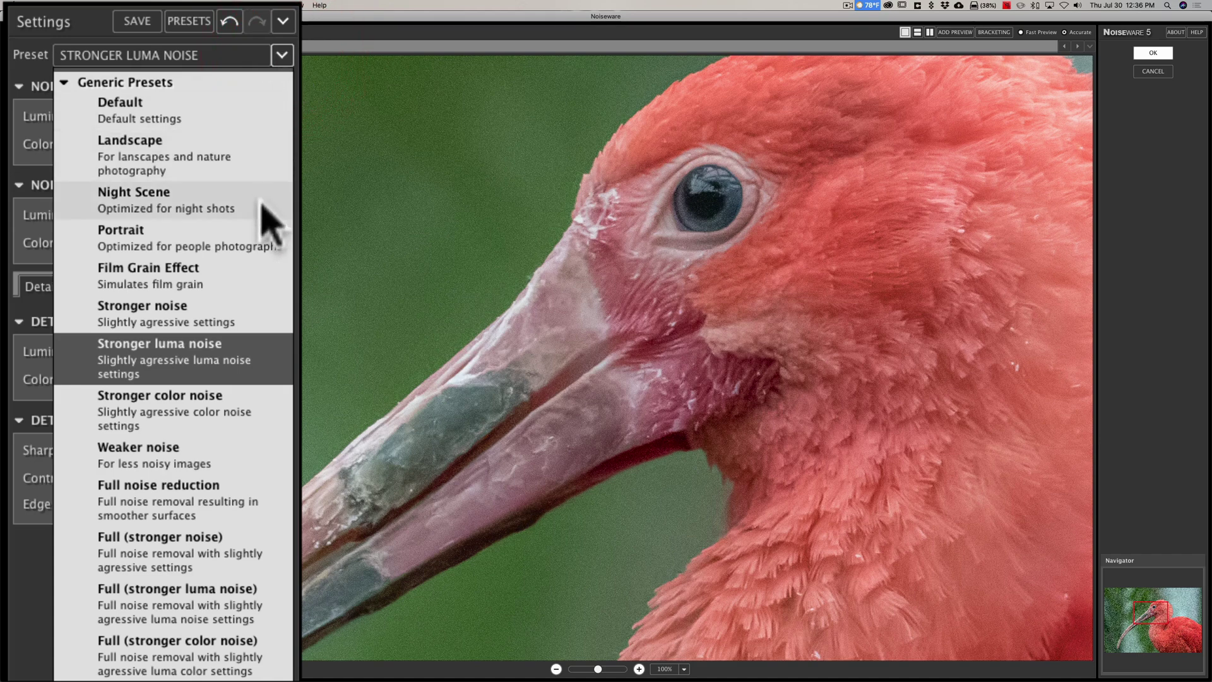
pyautogui.click(183, 511)
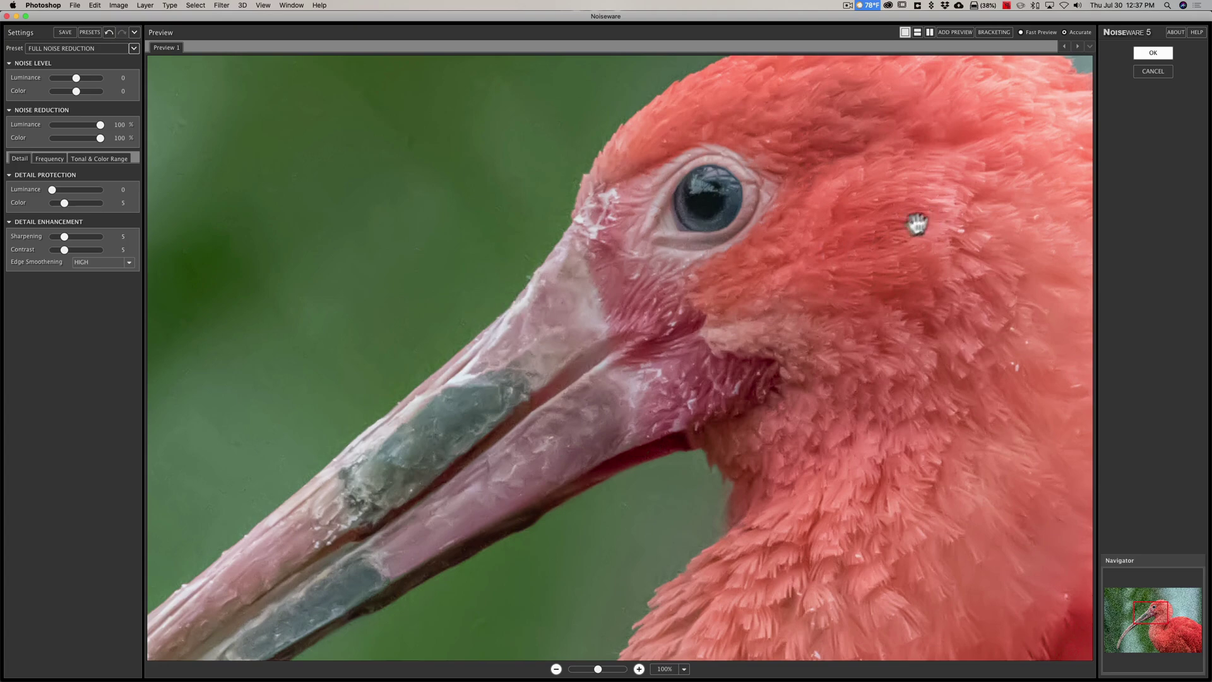
# Toggle between the noise-reduced preview and the noisy original to compare them.
pyautogui.click(771, 183)
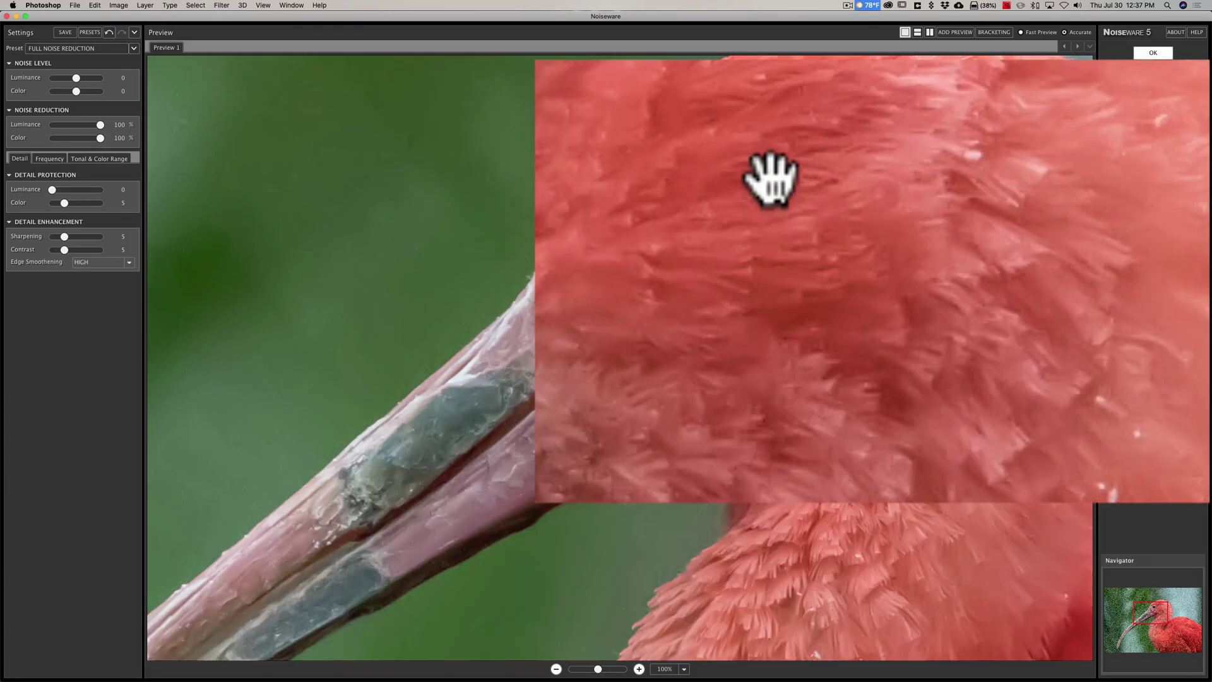
pyautogui.click(772, 183)
pyautogui.click(772, 183)
pyautogui.moveTo(771, 183); pyautogui.dragTo(790, 190)
pyautogui.click(804, 239)
pyautogui.click(804, 237)
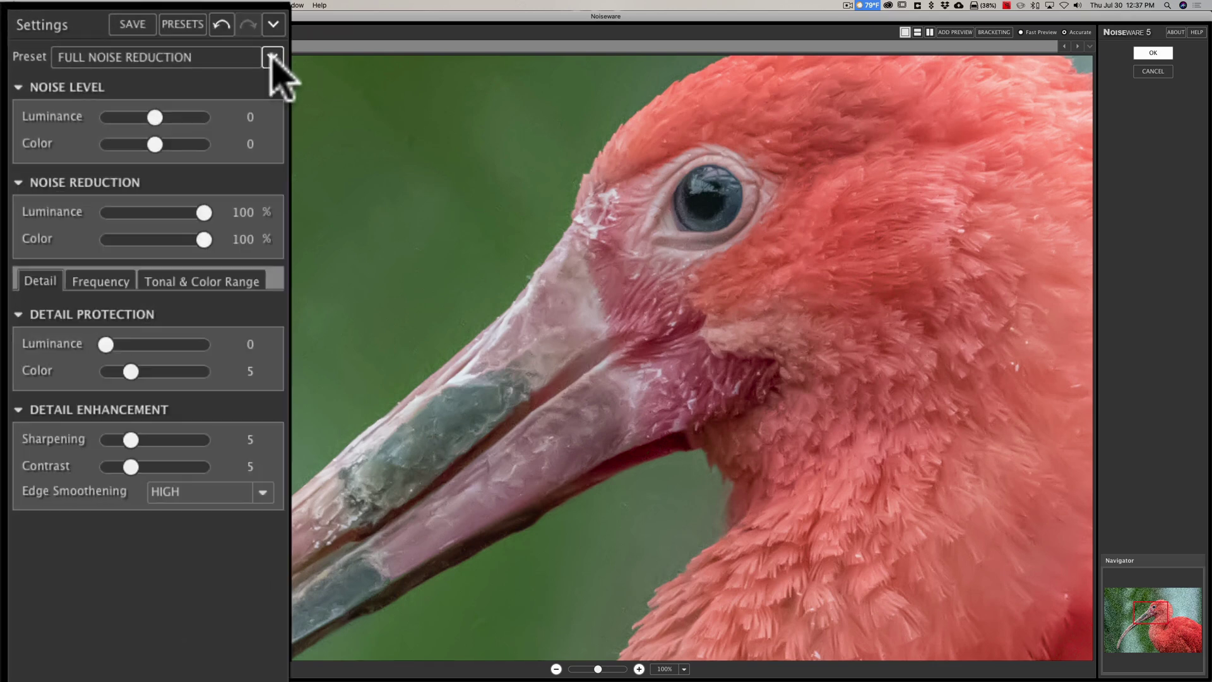
# Try the Full (stronger luma noise) preset, then switch to Full (stronger noise).
pyautogui.click(272, 56)
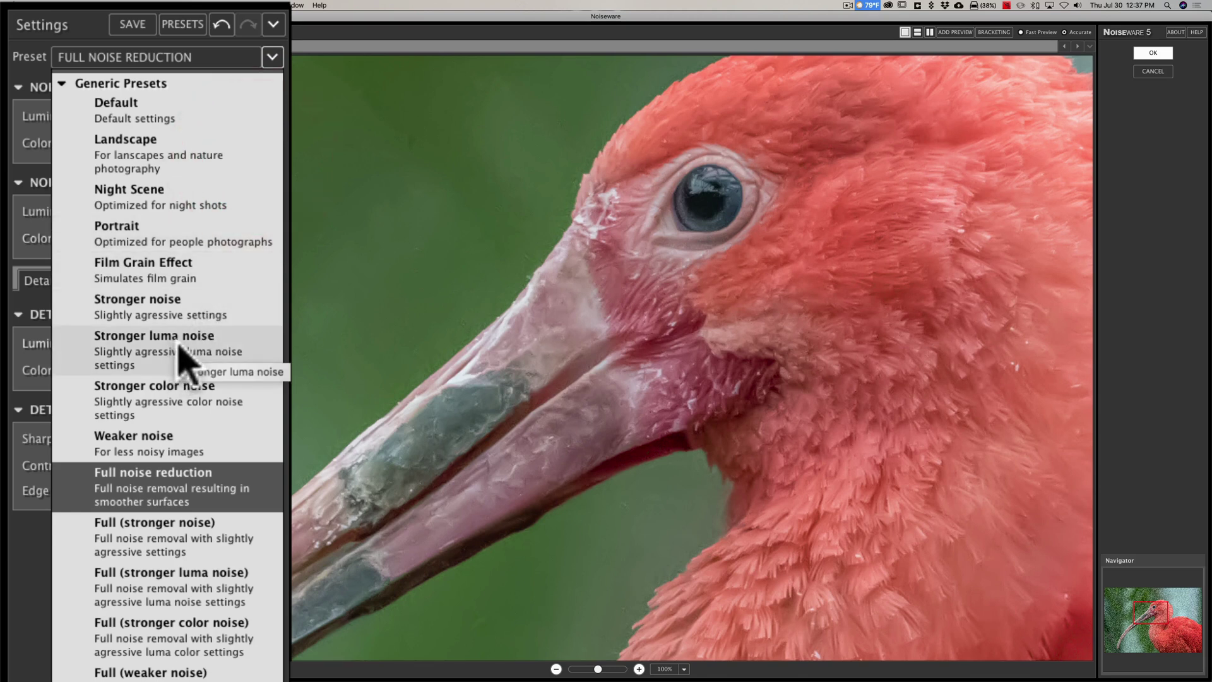
pyautogui.click(176, 584)
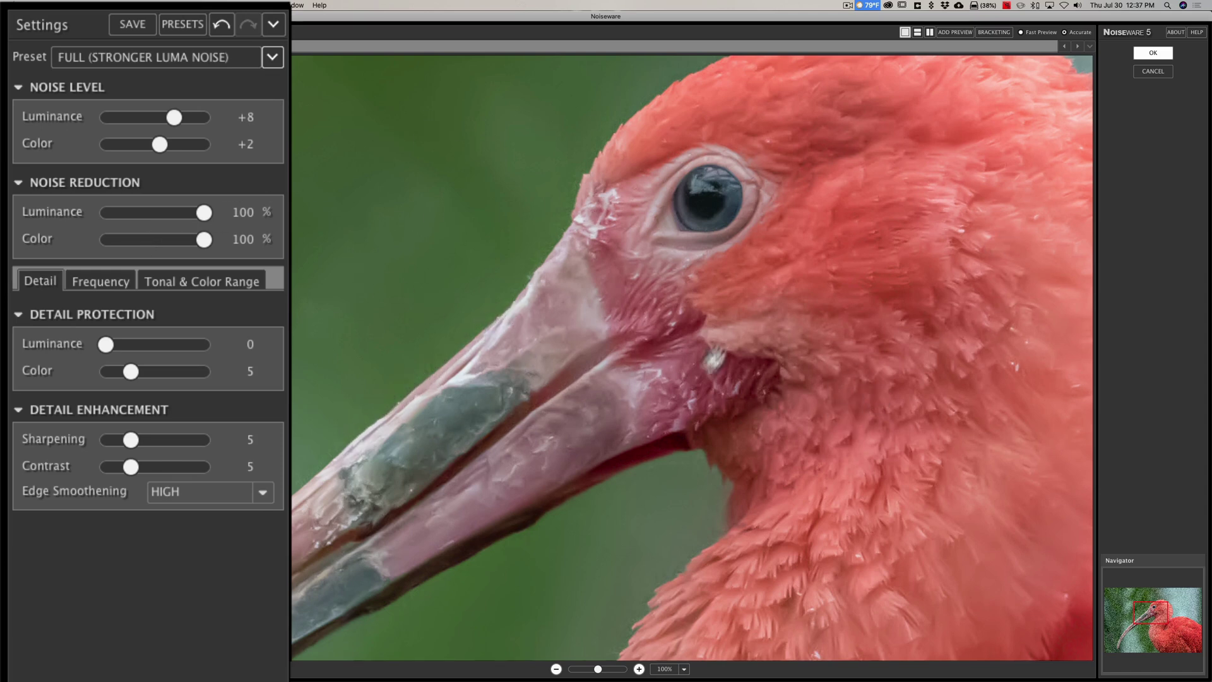
pyautogui.click(794, 226)
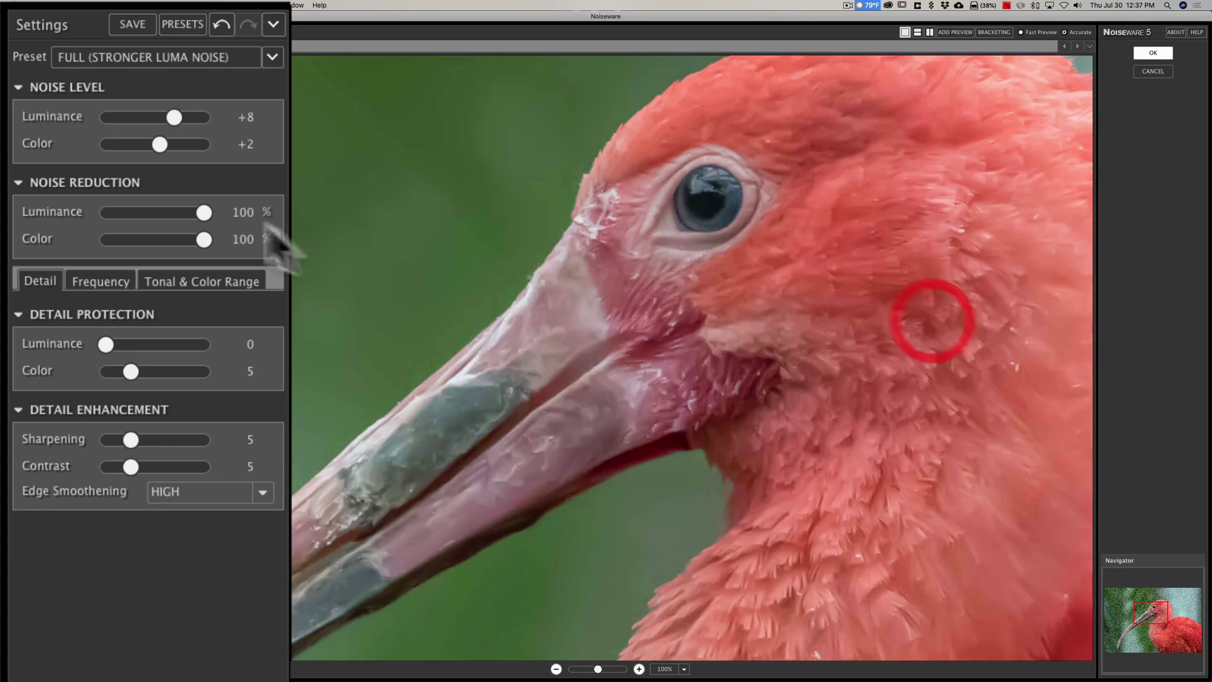
pyautogui.click(273, 57)
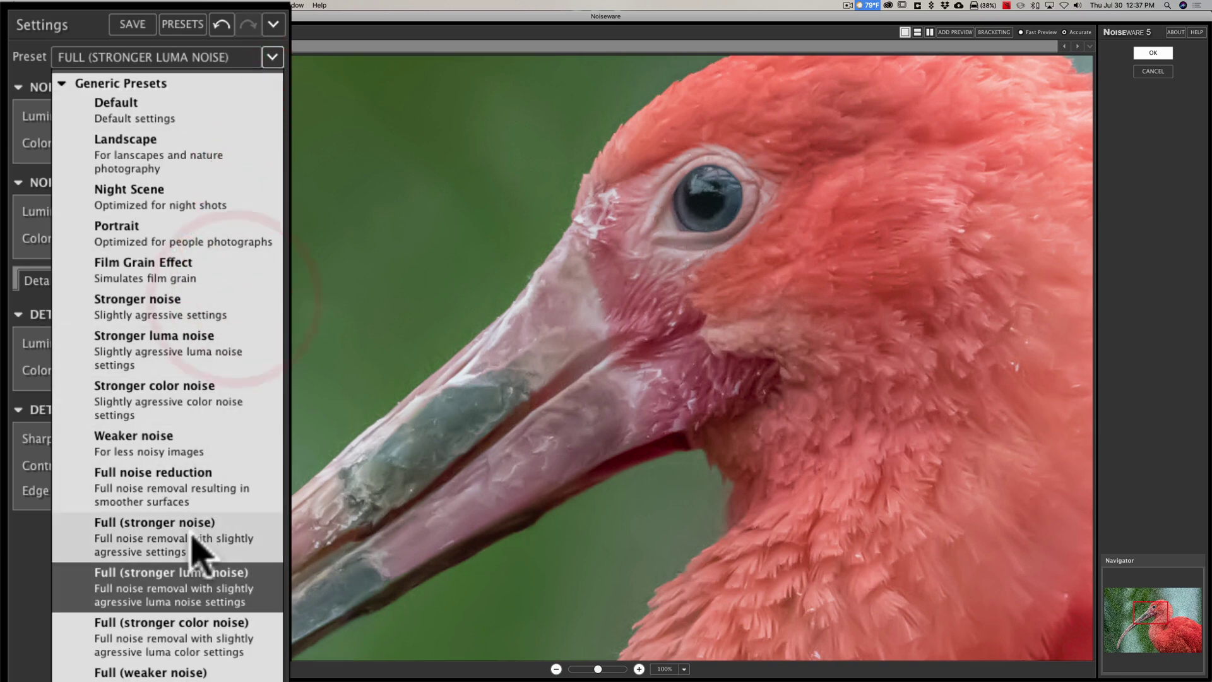
pyautogui.click(168, 536)
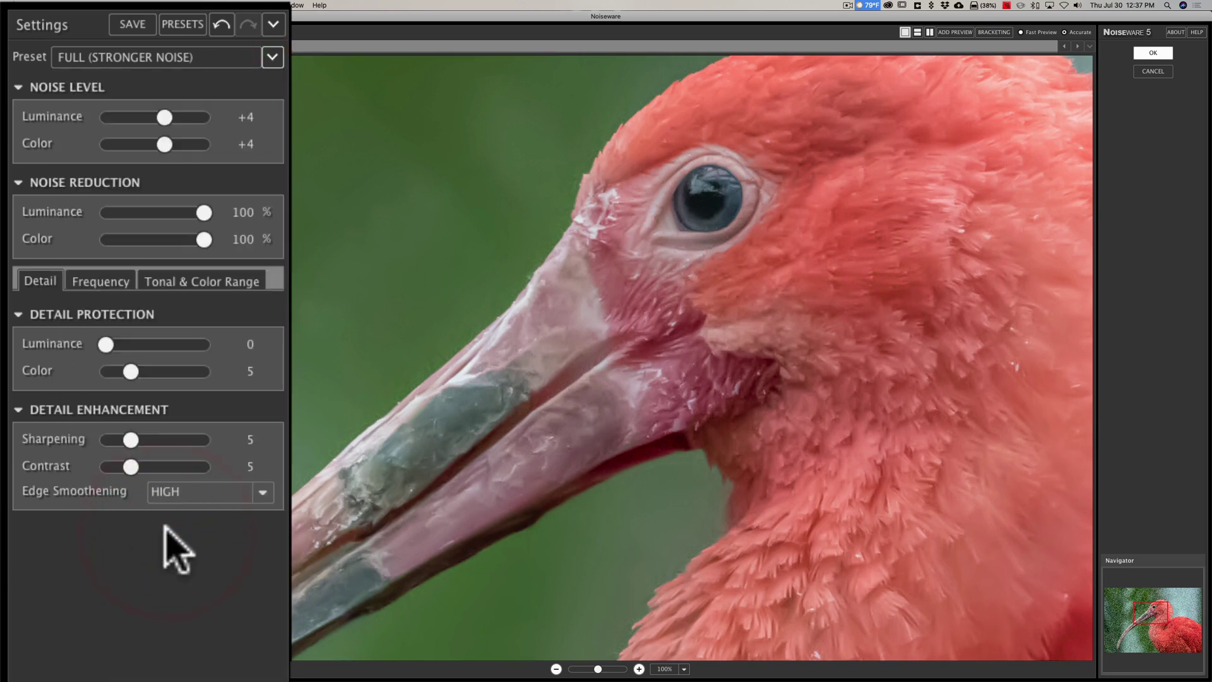
pyautogui.click(272, 57)
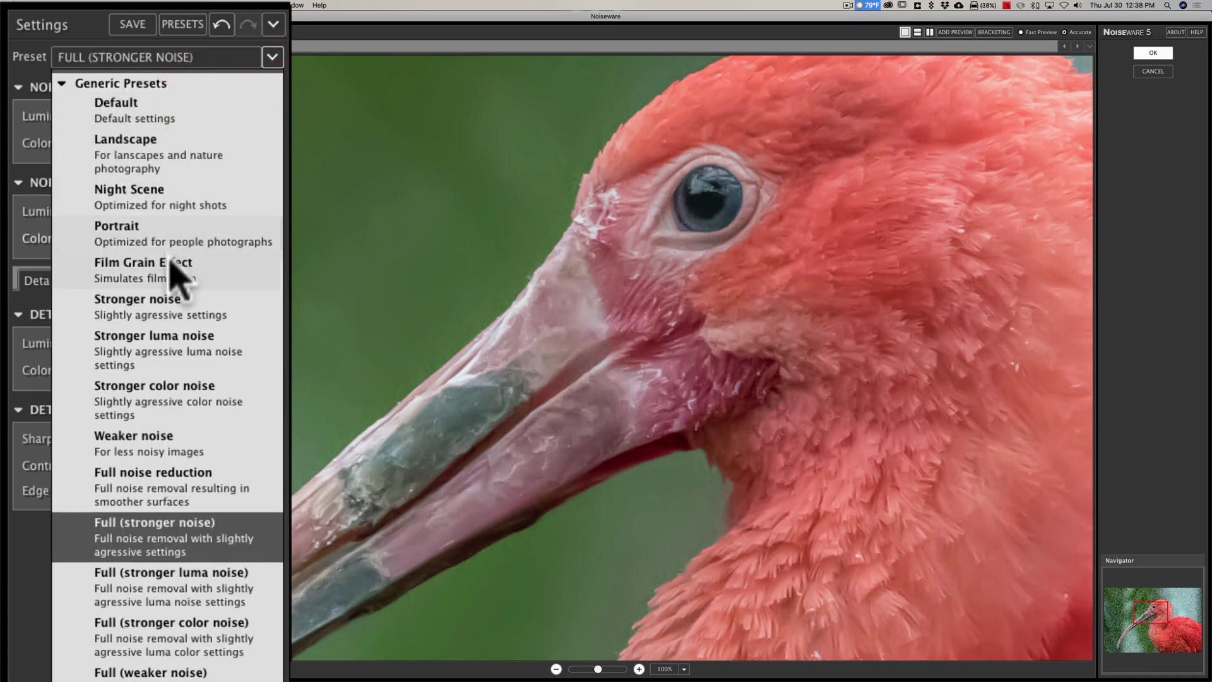
# Apply the Stronger luma noise preset and turn colour noise reduction down to 0%.
pyautogui.click(158, 352)
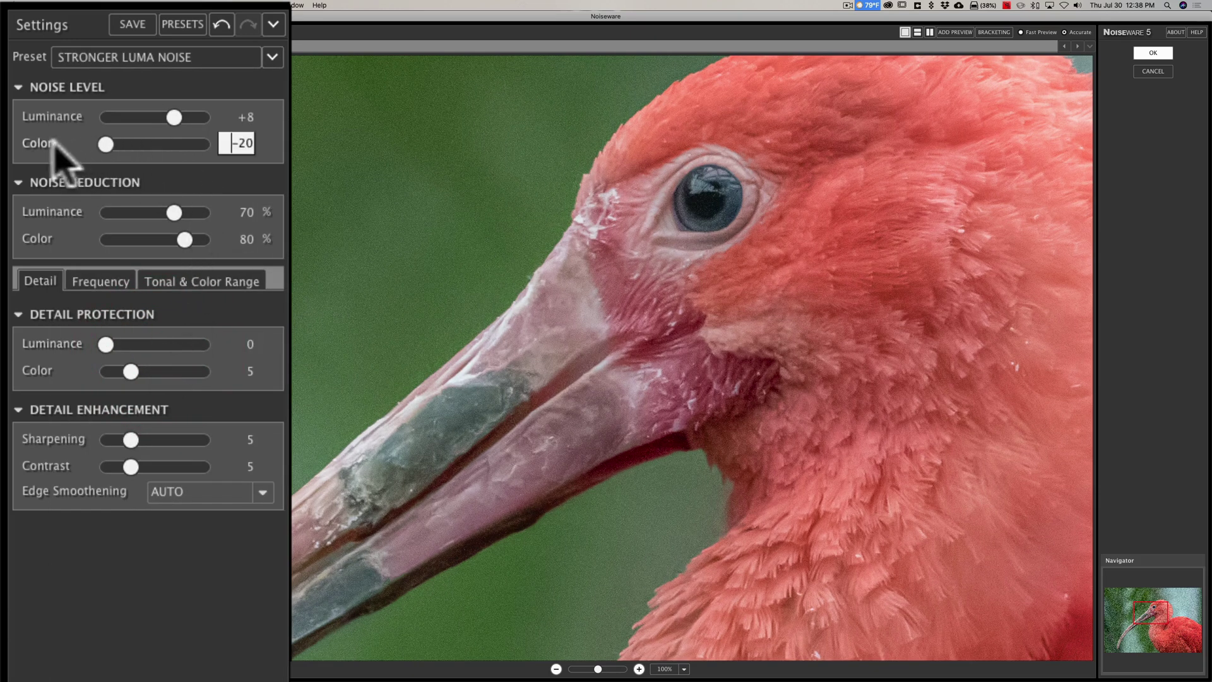
pyautogui.moveTo(184, 241); pyautogui.dragTo(64, 231)
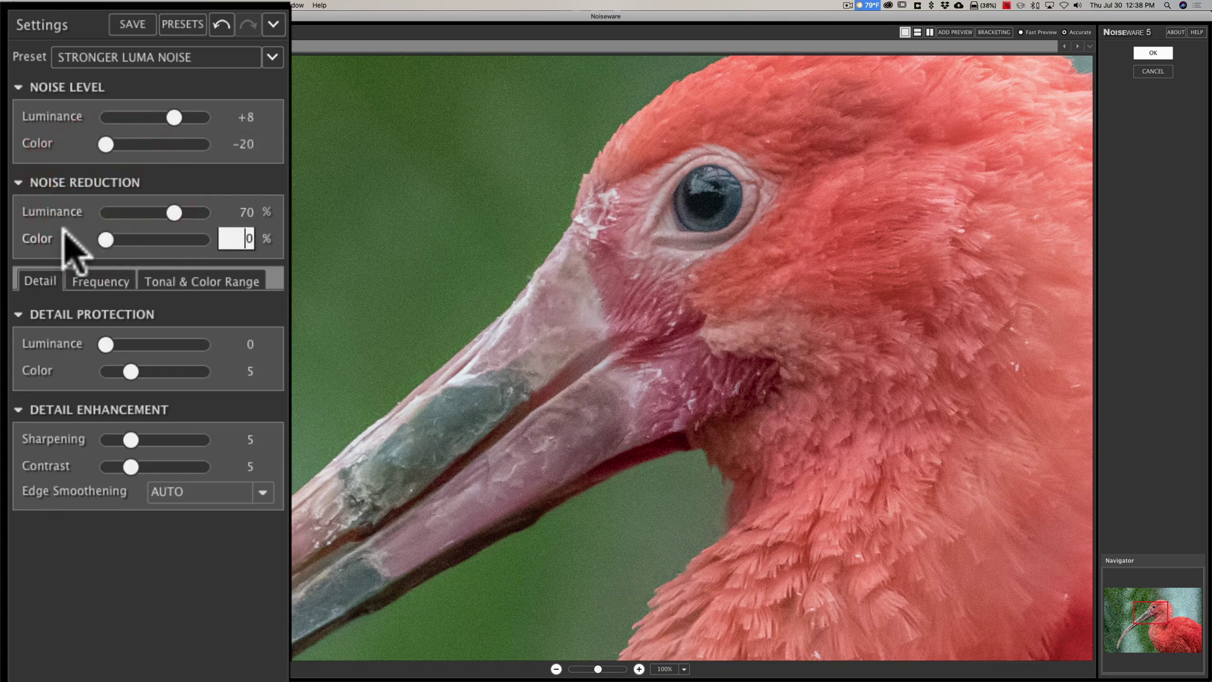
pyautogui.click(71, 232)
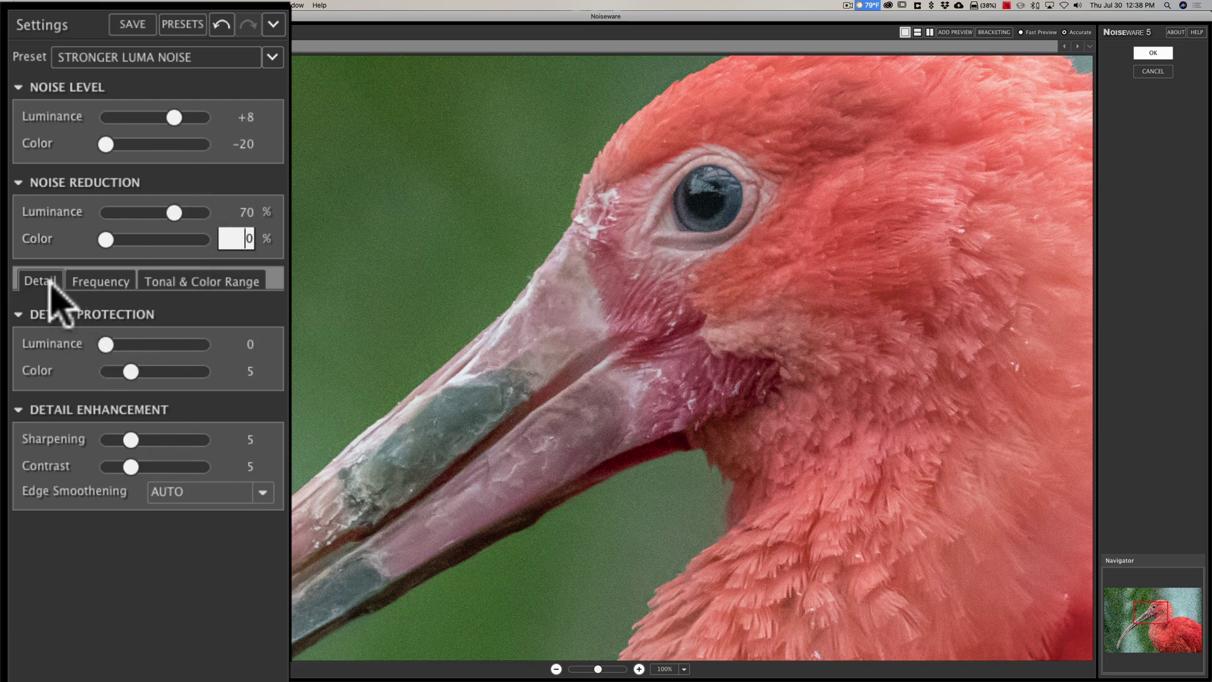
# Experiment with the high, mid and very-low frequency noise levels between -20 and +20.
pyautogui.click(79, 282)
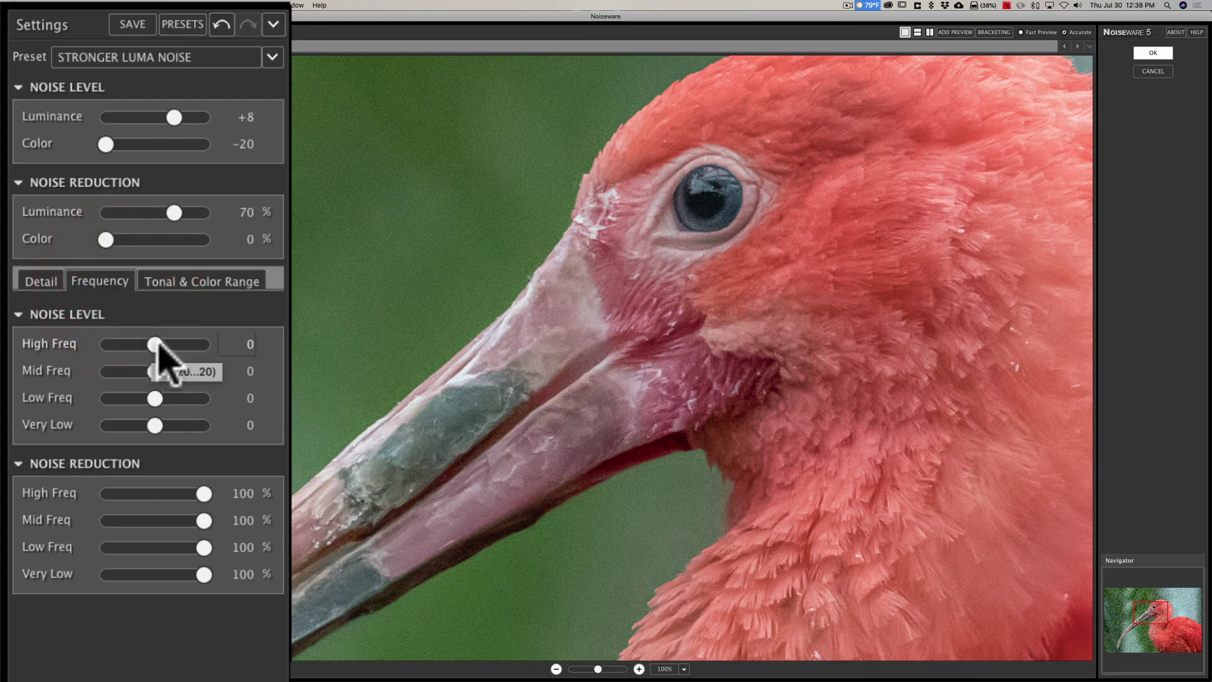
pyautogui.moveTo(155, 345); pyautogui.dragTo(54, 341)
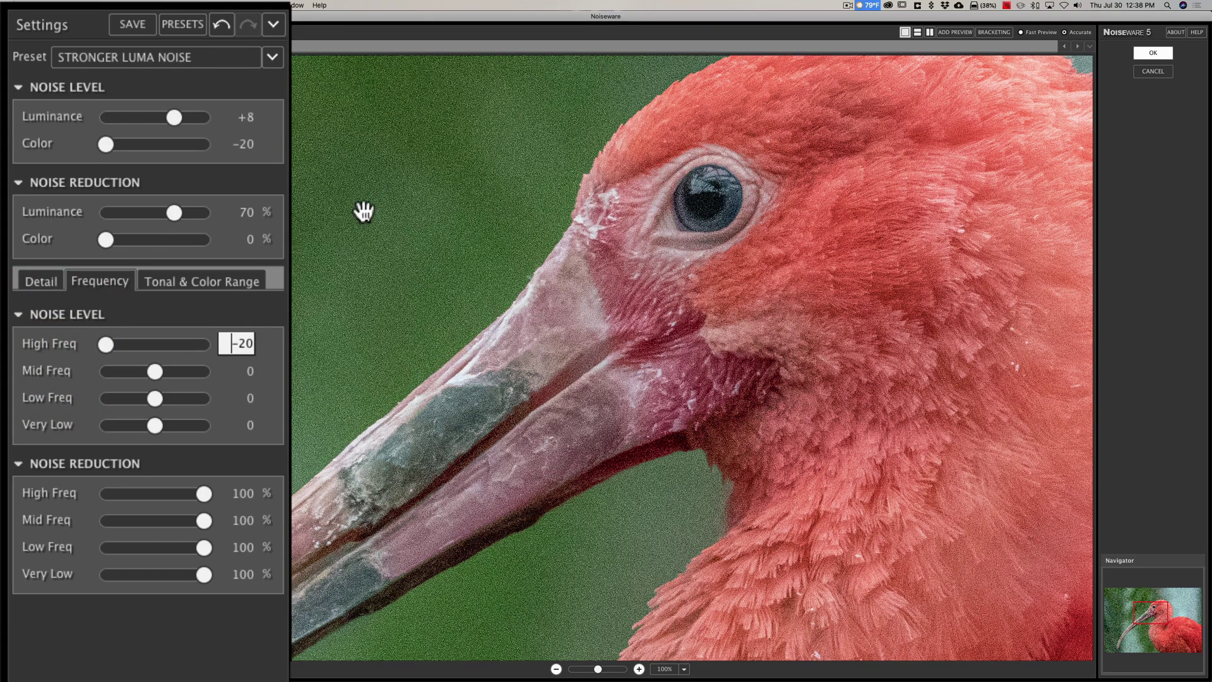
pyautogui.moveTo(106, 344); pyautogui.dragTo(186, 347)
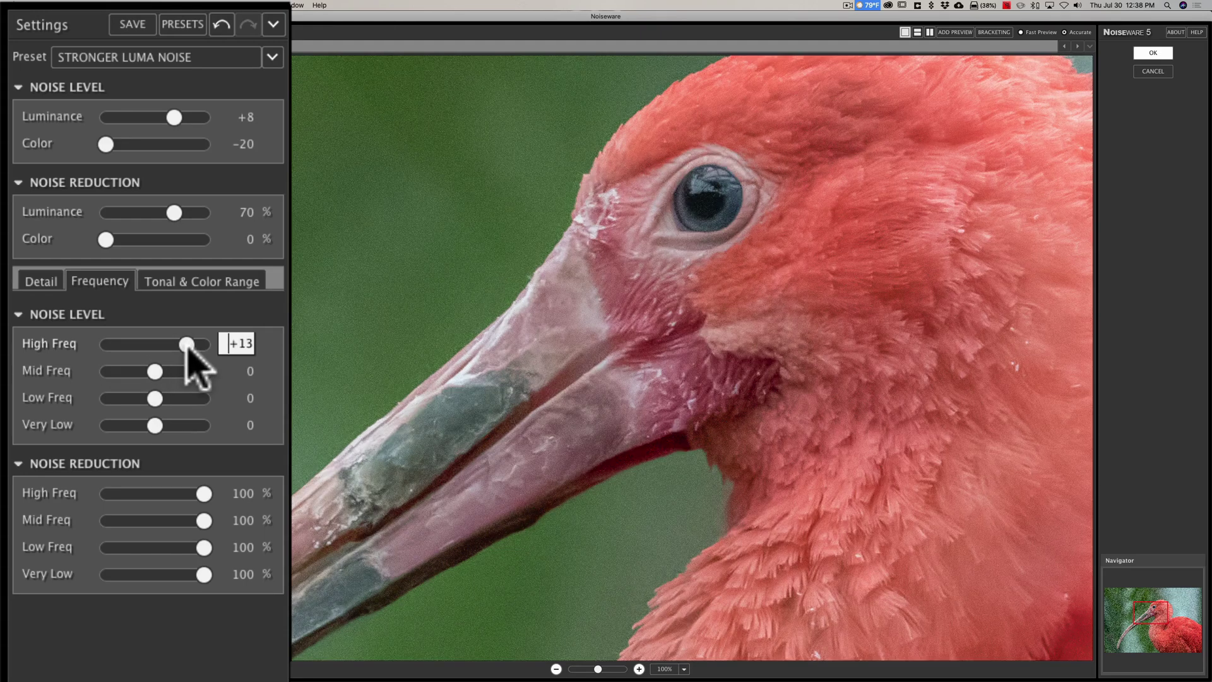
pyautogui.click(154, 371)
pyautogui.moveTo(156, 371); pyautogui.dragTo(186, 404)
pyautogui.click(96, 370)
pyautogui.moveTo(186, 344); pyautogui.dragTo(237, 348)
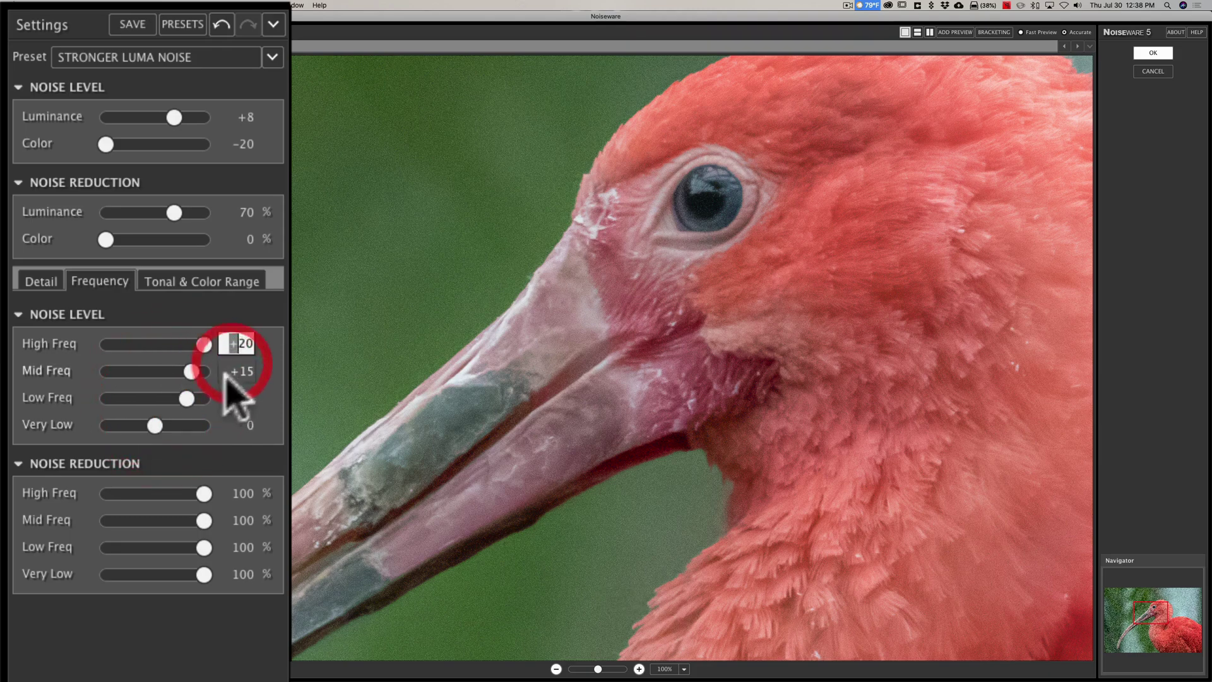
pyautogui.click(155, 426)
pyautogui.moveTo(155, 426)
pyautogui.mouseDown()
pyautogui.moveTo(88, 425)
pyautogui.moveTo(188, 423)
pyautogui.moveTo(175, 426)
pyautogui.mouseUp()
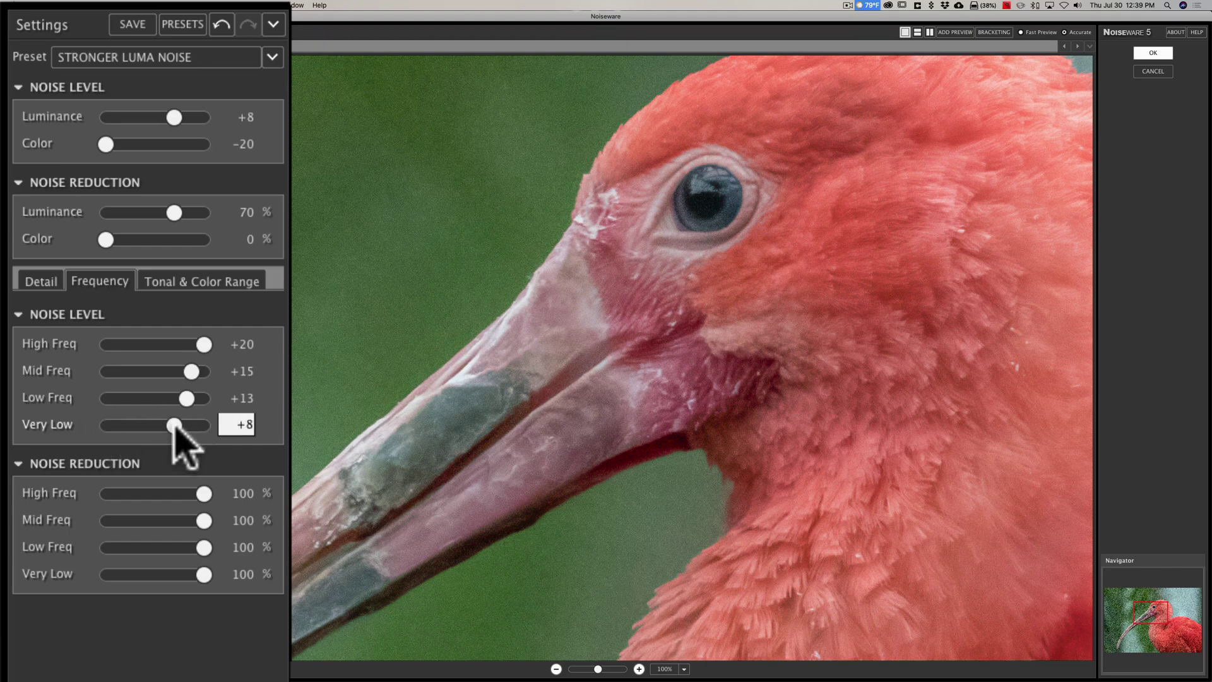
# Reset all four frequency noise levels back to 0.
pyautogui.doubleClick(175, 425)
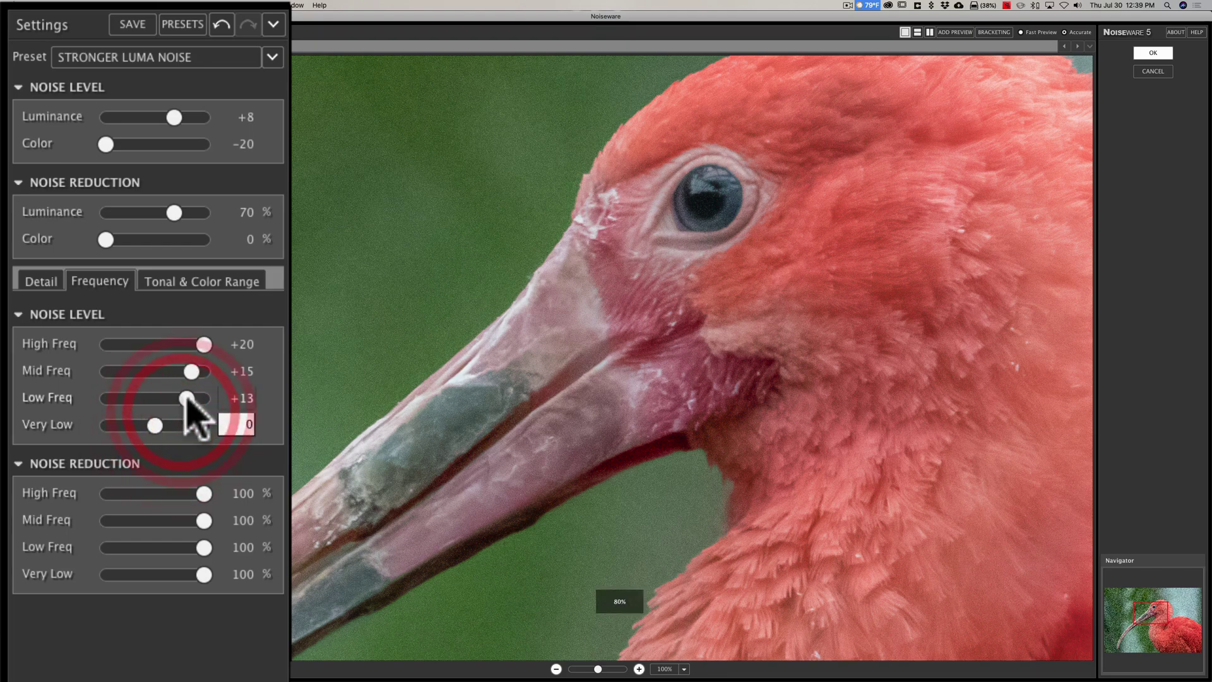
pyautogui.click(187, 397)
pyautogui.doubleClick(187, 398)
pyautogui.click(200, 371)
pyautogui.doubleClick(197, 372)
pyautogui.click(205, 344)
pyautogui.doubleClick(209, 346)
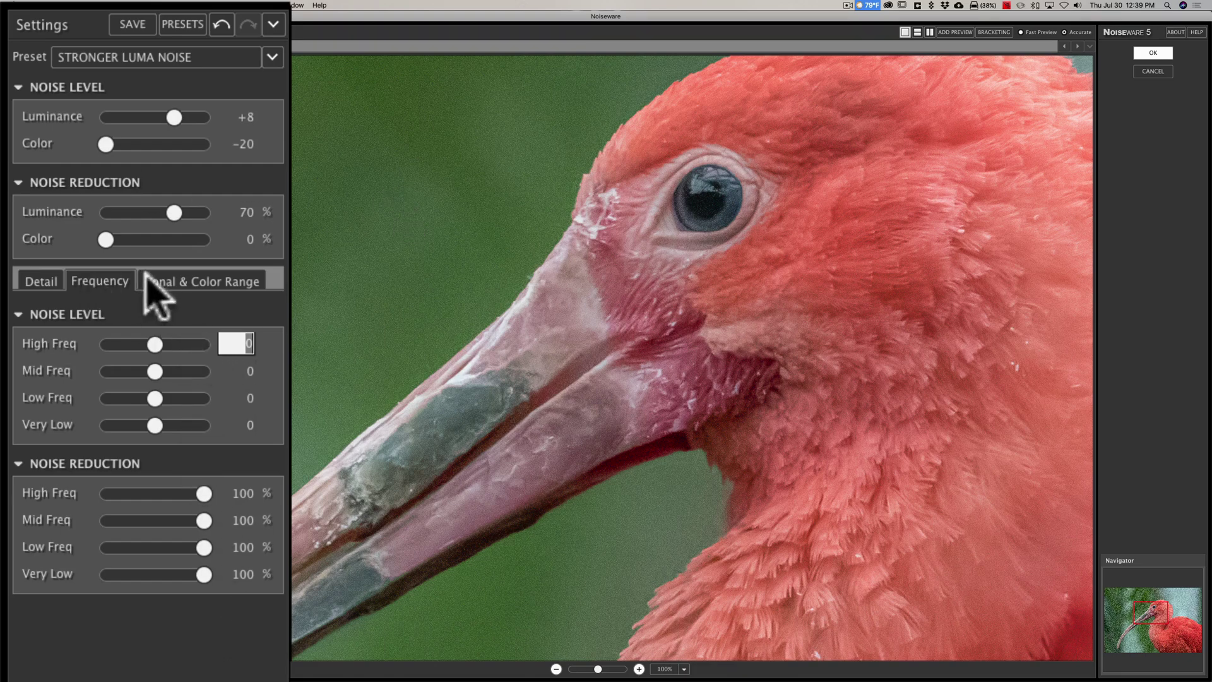
pyautogui.click(174, 279)
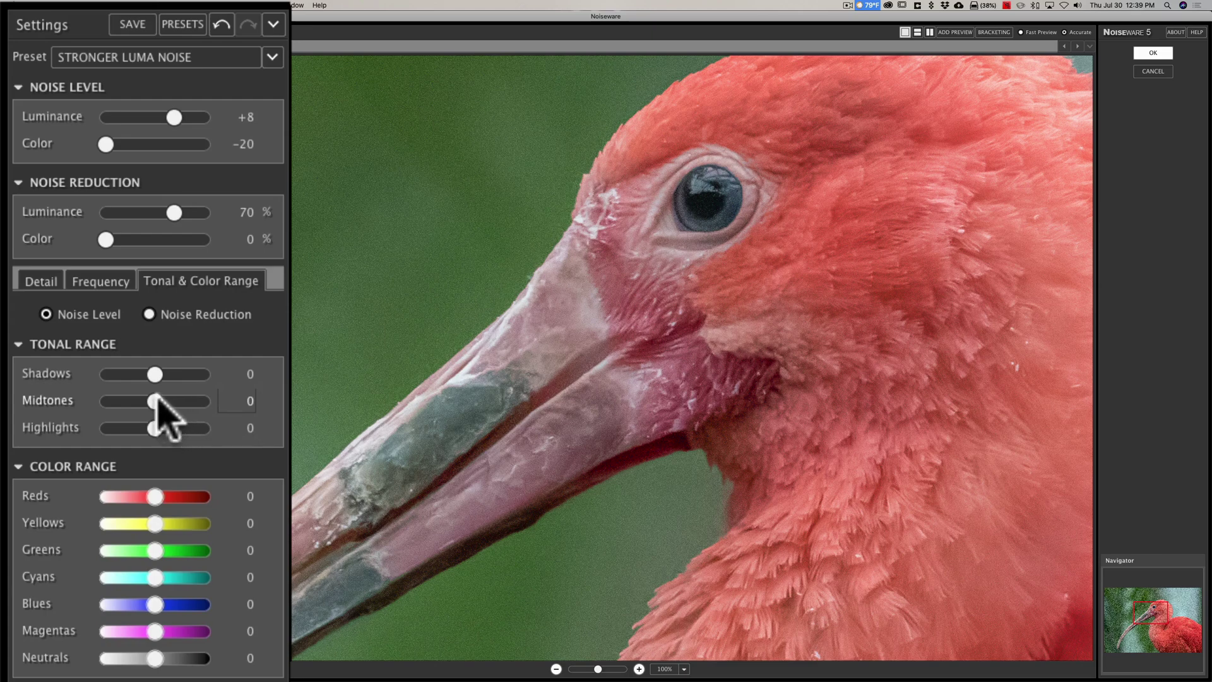
pyautogui.moveTo(155, 401)
pyautogui.mouseDown()
pyautogui.moveTo(216, 398)
pyautogui.moveTo(155, 401)
pyautogui.mouseUp()
pyautogui.moveTo(155, 374); pyautogui.dragTo(260, 379)
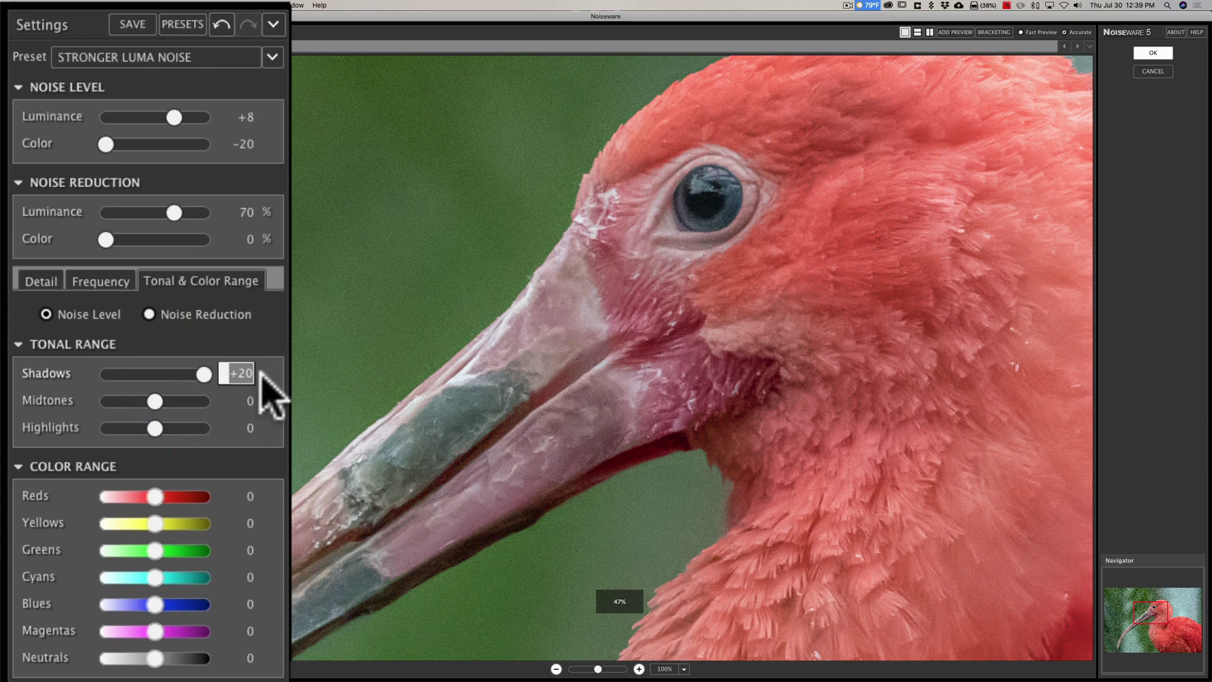
pyautogui.doubleClick(205, 374)
pyautogui.moveTo(155, 428); pyautogui.dragTo(284, 446)
pyautogui.click(145, 231)
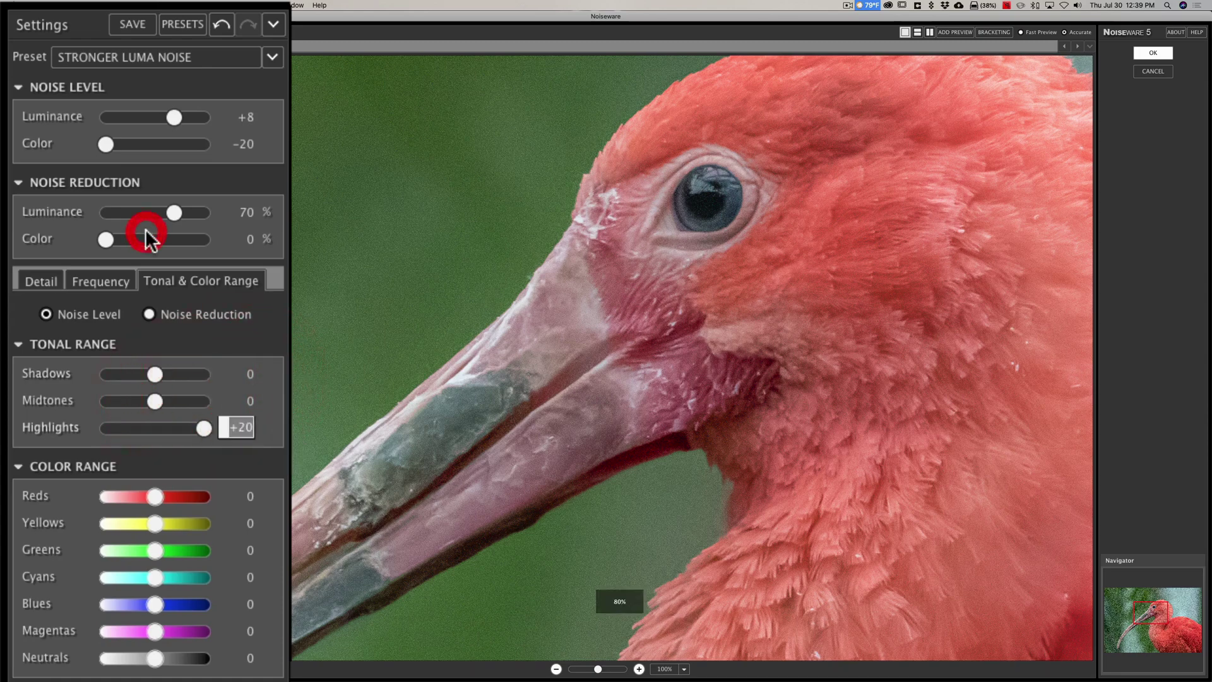
pyautogui.doubleClick(200, 428)
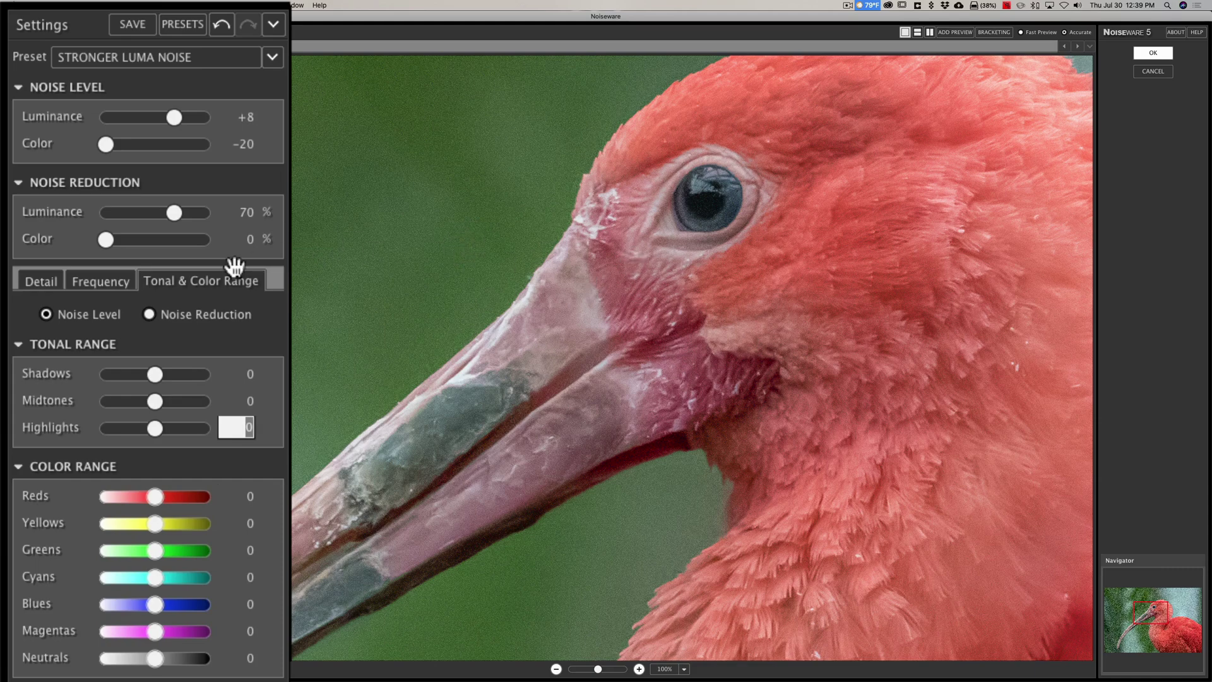
pyautogui.moveTo(158, 496); pyautogui.dragTo(244, 537)
pyautogui.moveTo(155, 550); pyautogui.dragTo(209, 550)
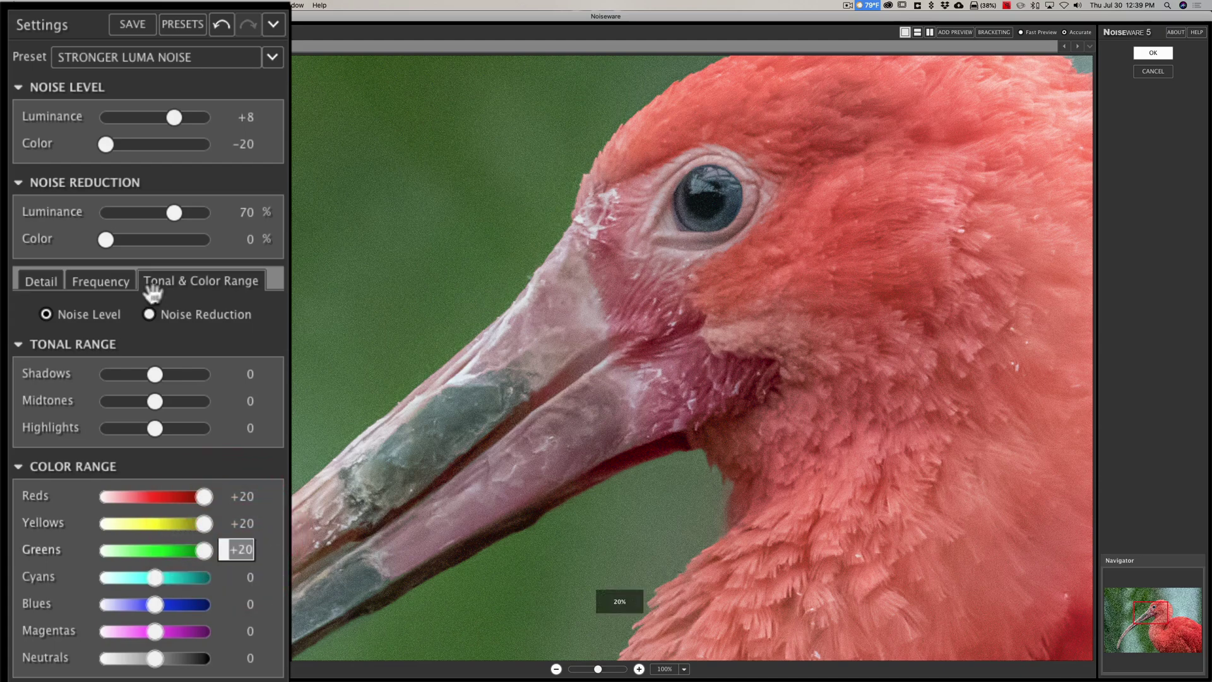
pyautogui.click(158, 294)
pyautogui.doubleClick(204, 550)
pyautogui.doubleClick(204, 524)
pyautogui.doubleClick(205, 495)
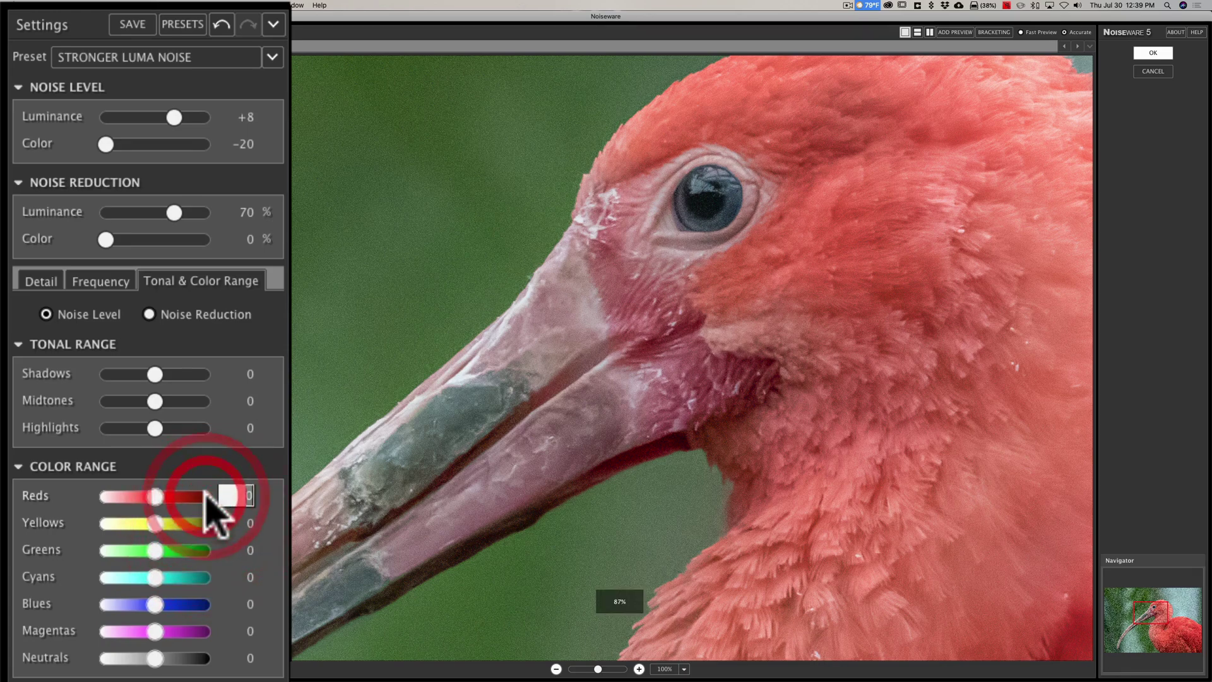
pyautogui.moveTo(152, 658); pyautogui.dragTo(205, 660)
pyautogui.doubleClick(230, 658)
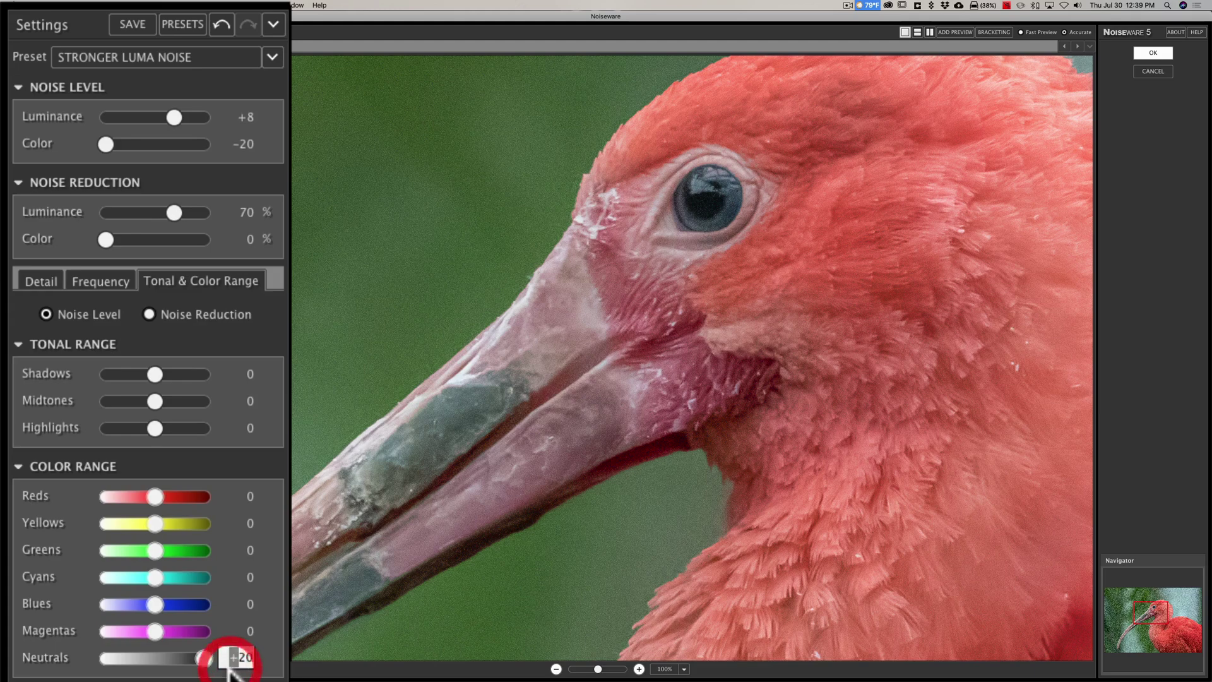
# Tune the luminance noise level (+11 to +13) and luminance noise reduction (76–87%).
pyautogui.click(121, 280)
pyautogui.click(37, 281)
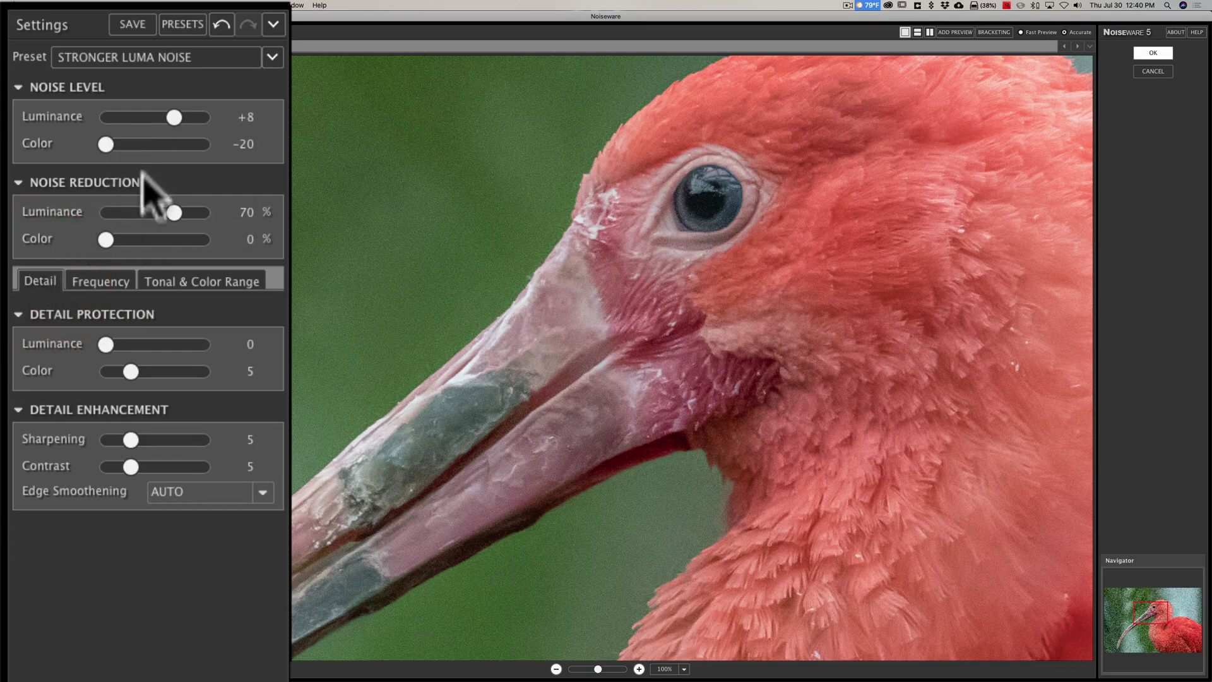
pyautogui.moveTo(175, 212); pyautogui.dragTo(184, 212)
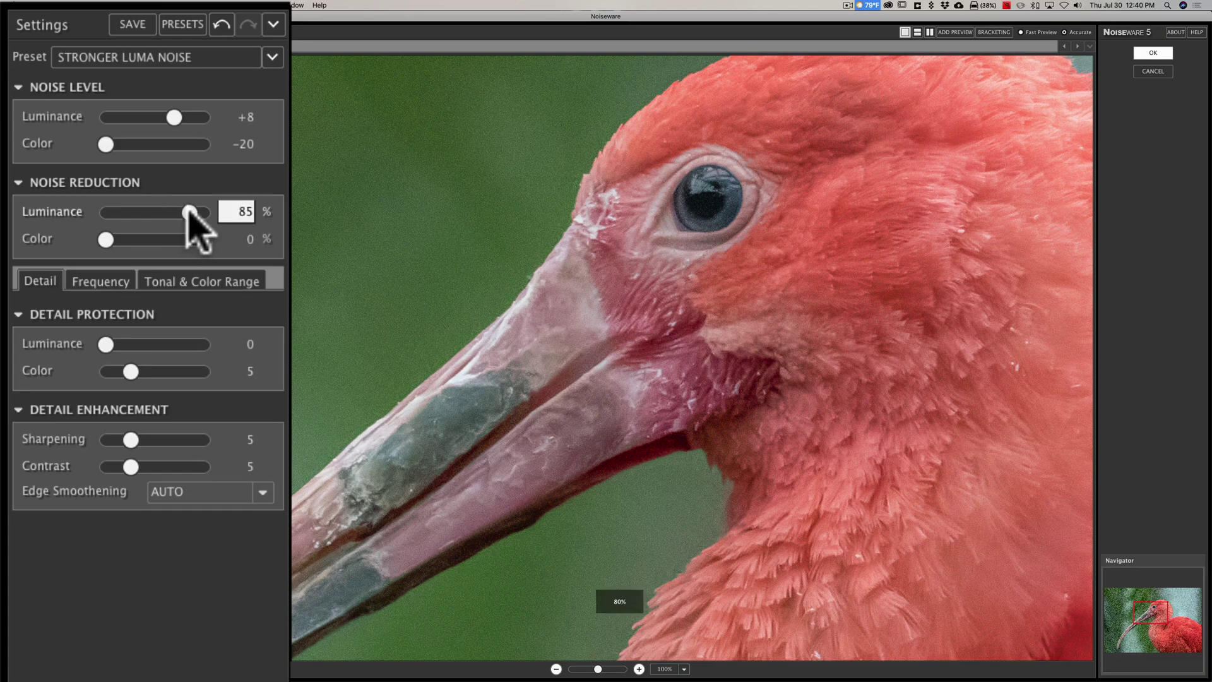
pyautogui.moveTo(190, 212); pyautogui.dragTo(194, 213)
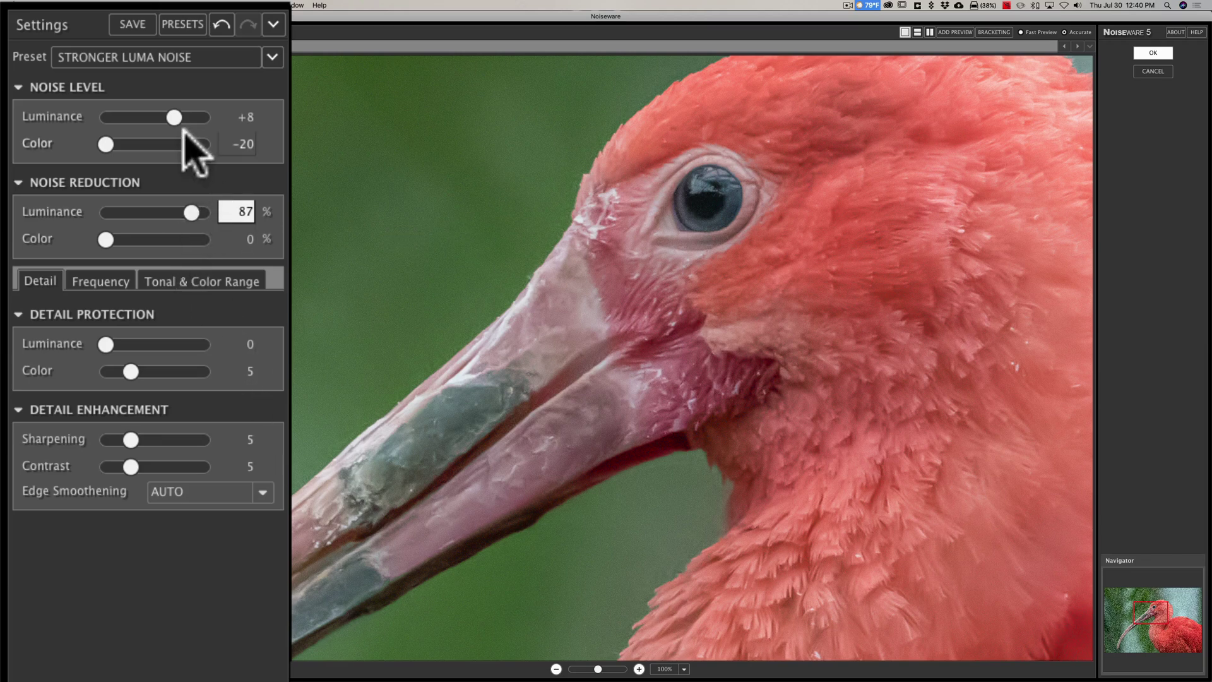
pyautogui.moveTo(174, 116); pyautogui.dragTo(191, 122)
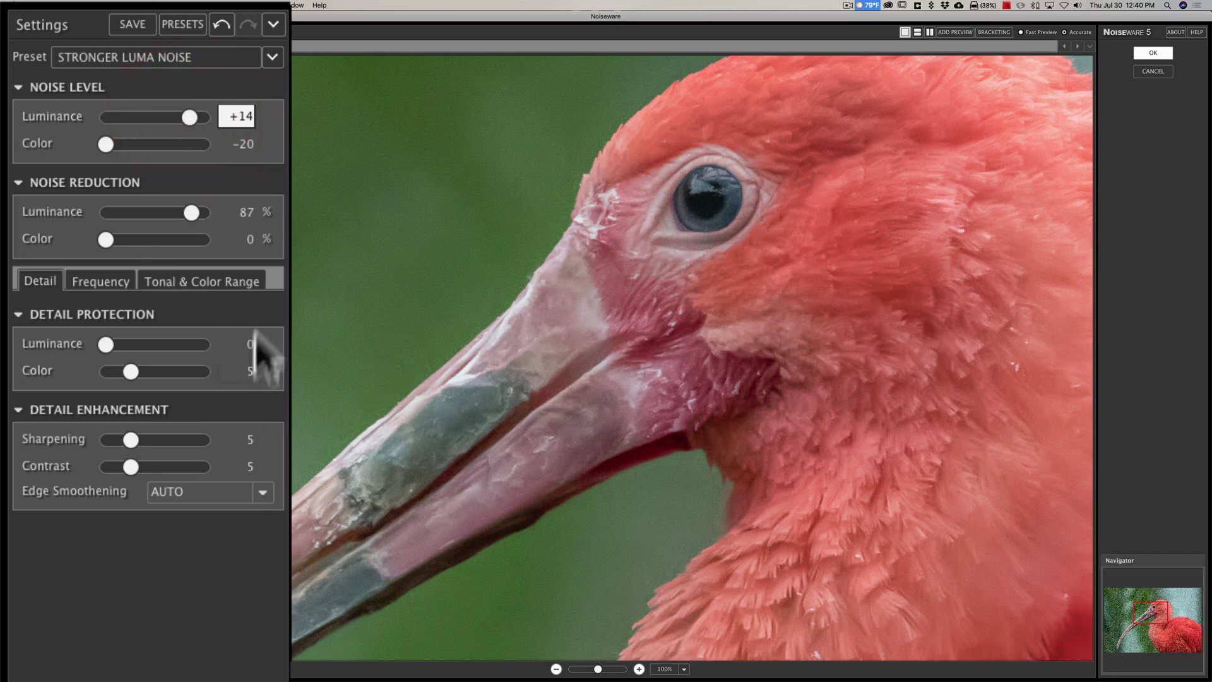
pyautogui.moveTo(189, 120); pyautogui.dragTo(180, 120)
pyautogui.moveTo(189, 213); pyautogui.dragTo(180, 218)
# Set detail protection to 0, raise detail contrast from 5 to 10, and nudge luminance reduction up.
pyautogui.moveTo(100, 346); pyautogui.dragTo(27, 344)
pyautogui.moveTo(127, 379); pyautogui.dragTo(156, 440)
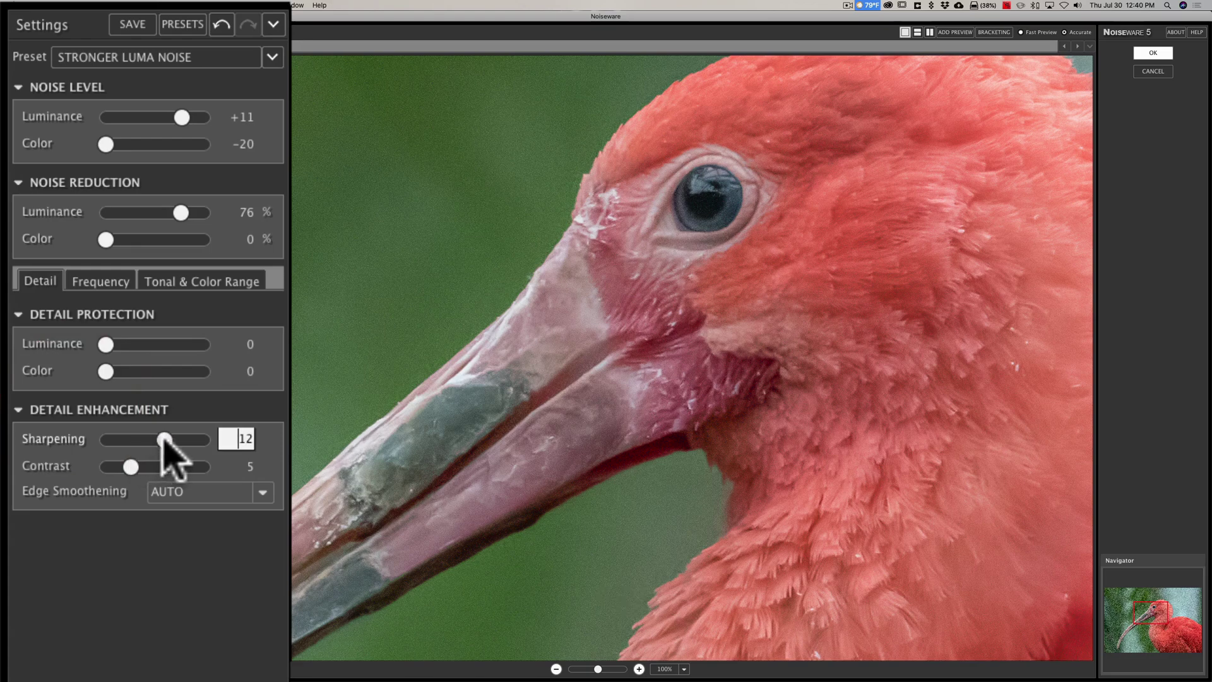
pyautogui.click(163, 440)
pyautogui.moveTo(131, 467); pyautogui.dragTo(156, 468)
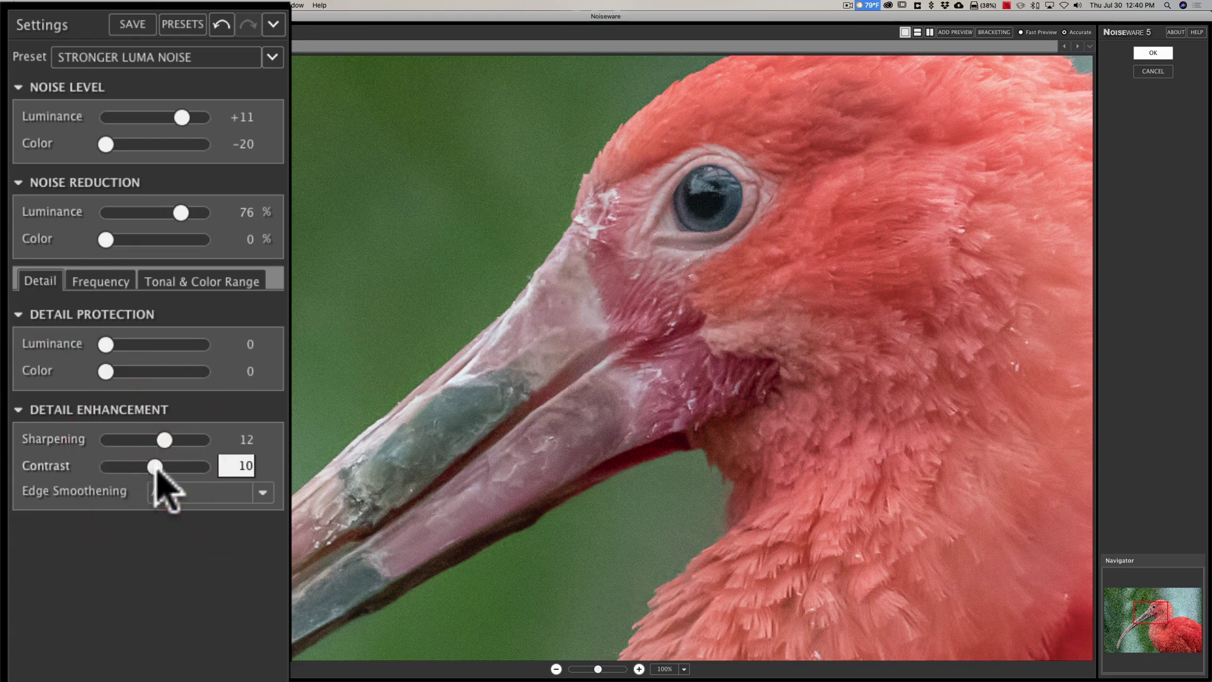
pyautogui.click(180, 211)
pyautogui.moveTo(180, 212); pyautogui.dragTo(190, 211)
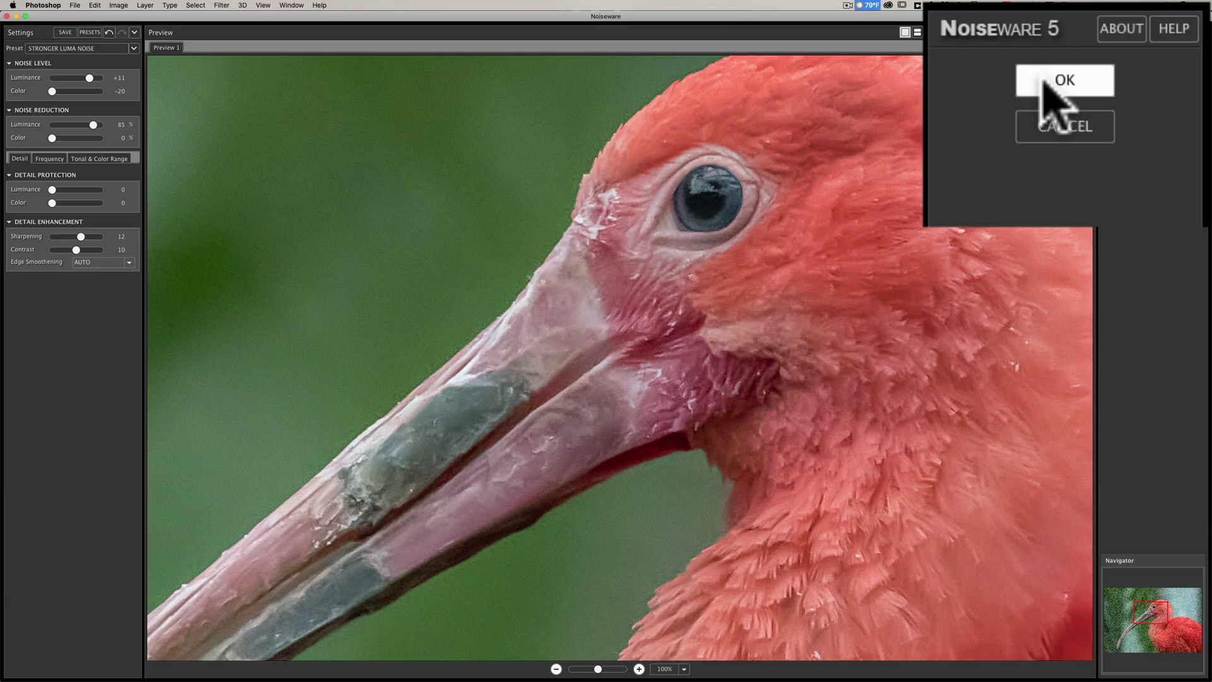
# Apply the Noiseware filter and zoom to 100% on the ibis's eye.
pyautogui.click(1043, 84)
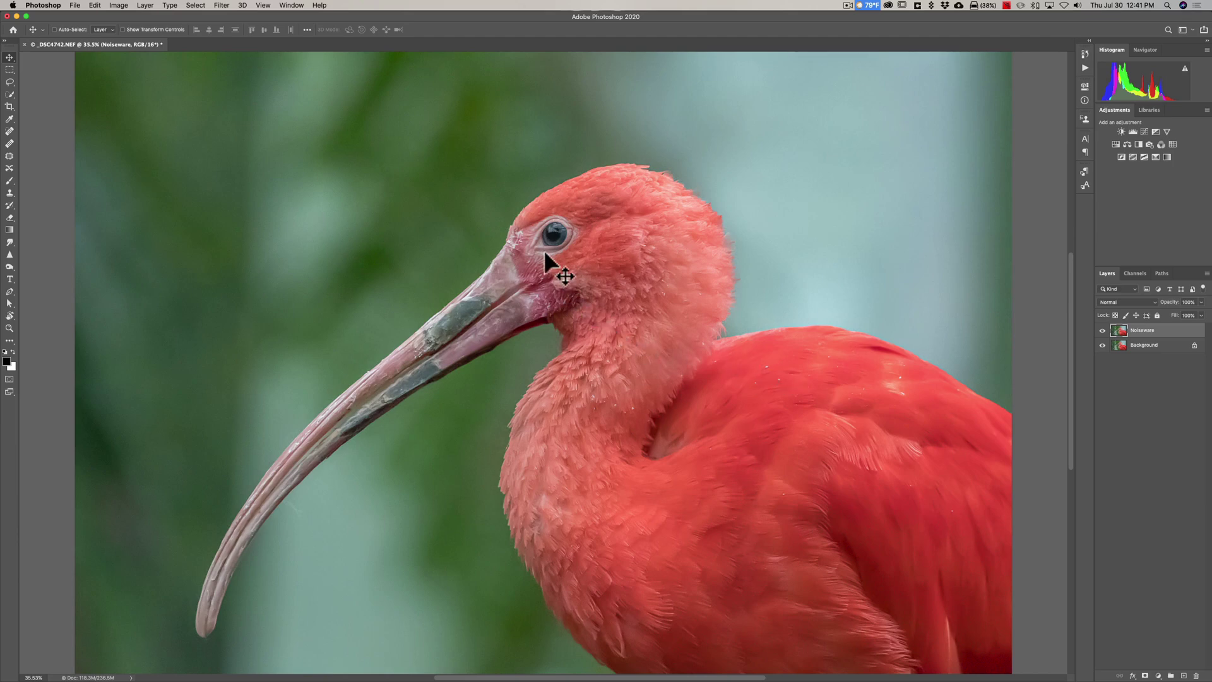
pyautogui.press('super+equal')
pyautogui.press('super+equal')
pyautogui.press('super+equal')
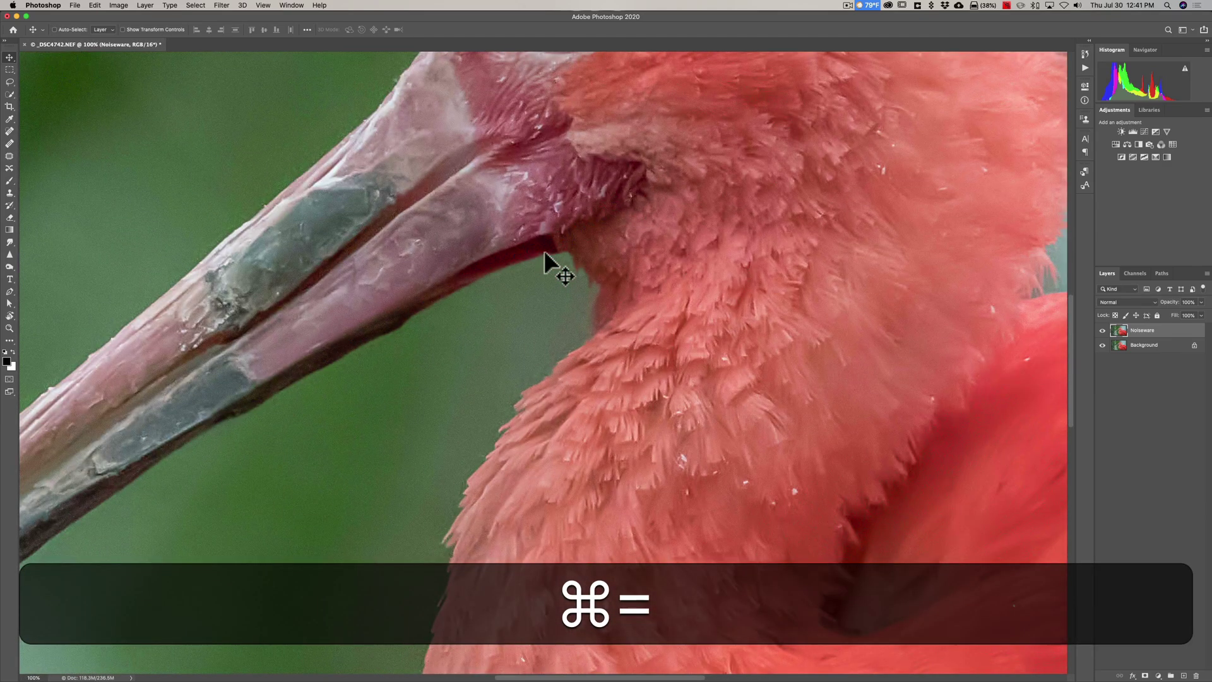
pyautogui.press('space')
pyautogui.moveTo(551, 122); pyautogui.dragTo(581, 318)
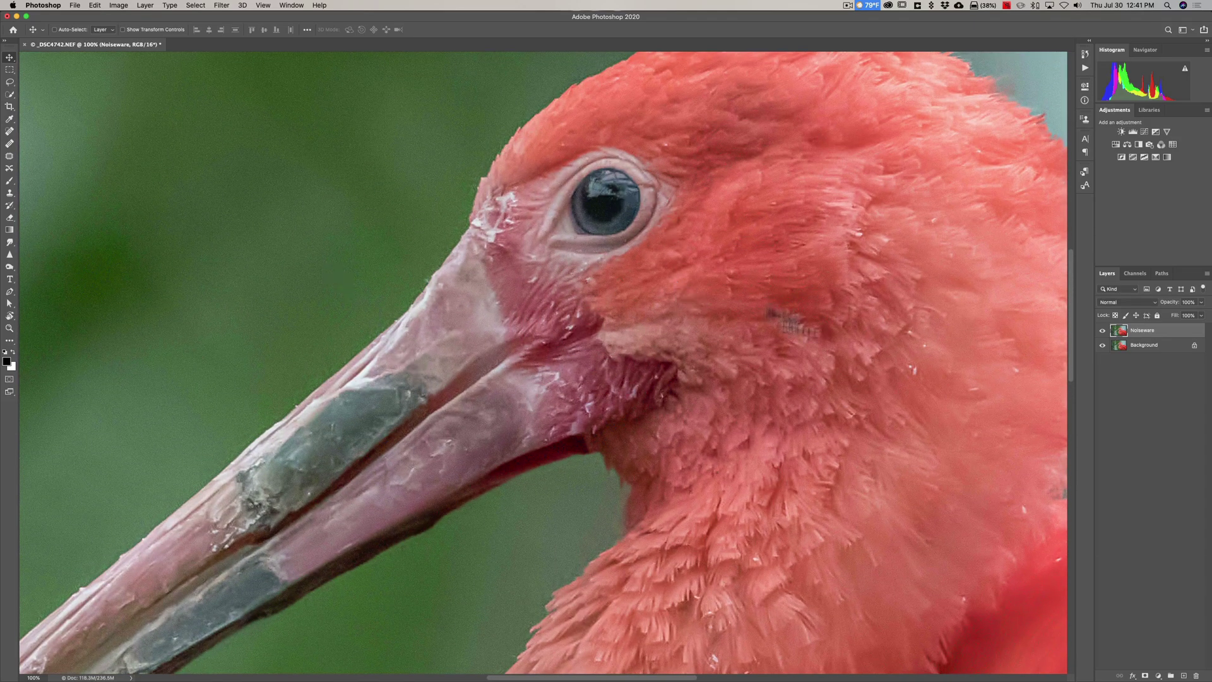
# Toggle the Noiseware layer against the original, leave it hidden, and fit the photo on screen.
pyautogui.click(1102, 331)
pyautogui.click(1103, 331)
pyautogui.click(1103, 331)
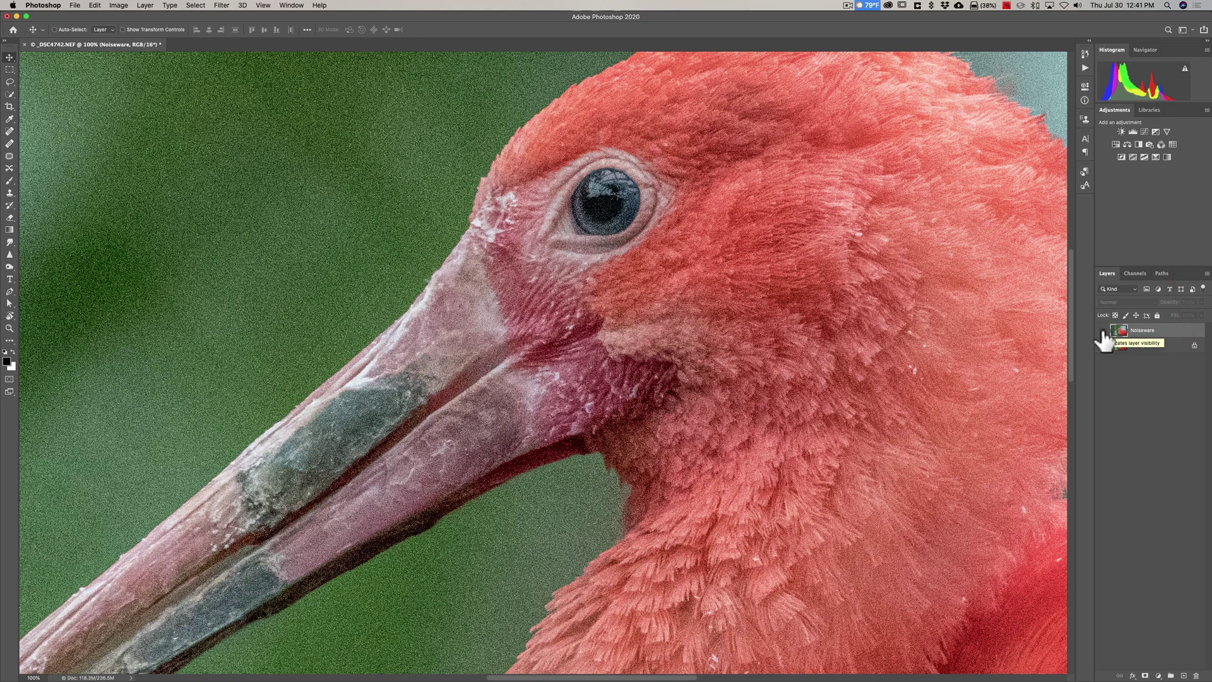
pyautogui.press('super')
pyautogui.press('super+0')
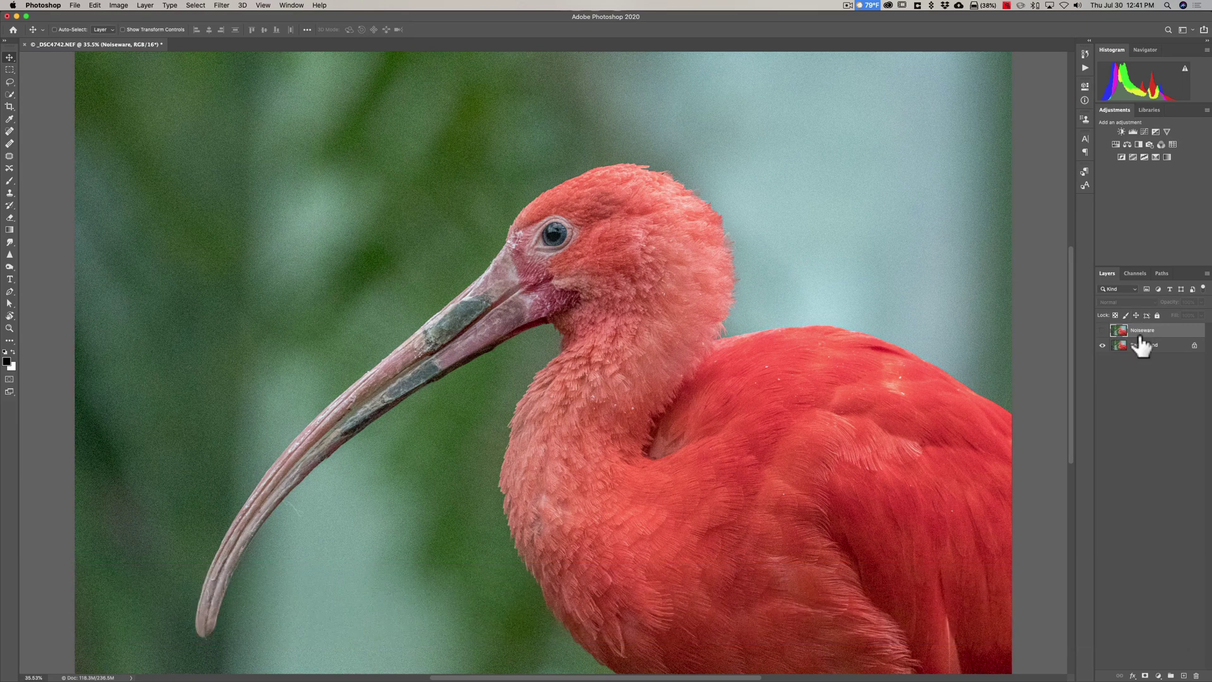
# Duplicate the Background layer and rename the copy 'Denoise'.
pyautogui.click(1158, 344)
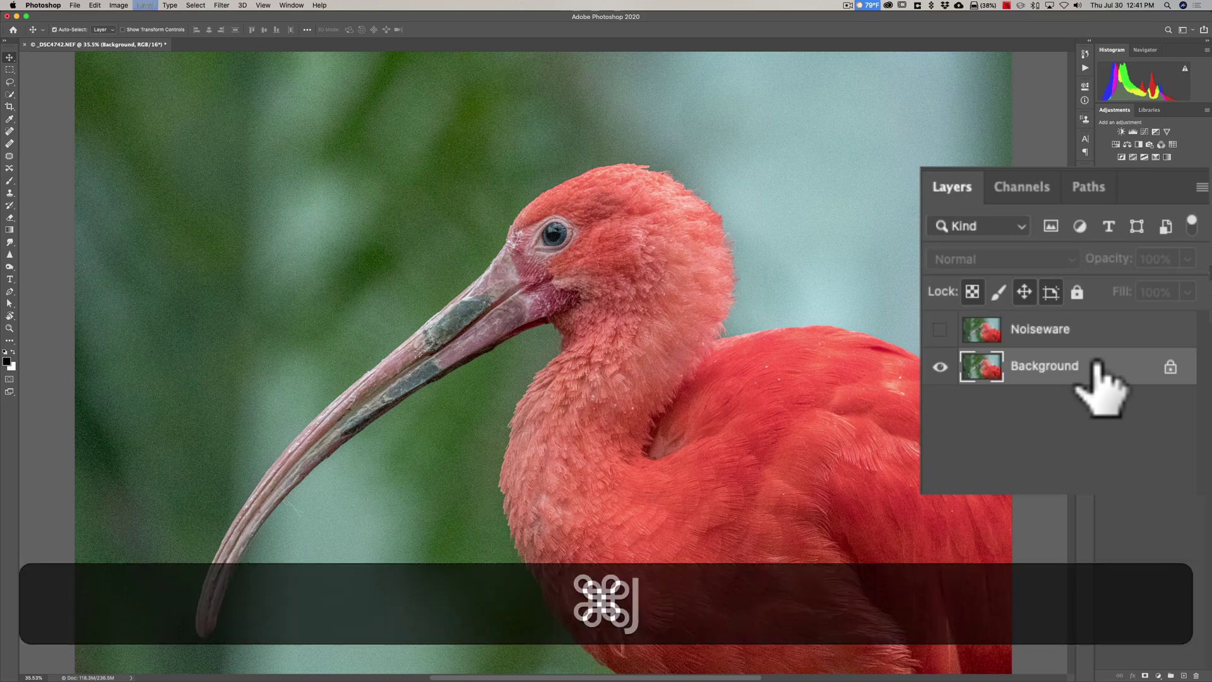
pyautogui.doubleClick(1073, 363)
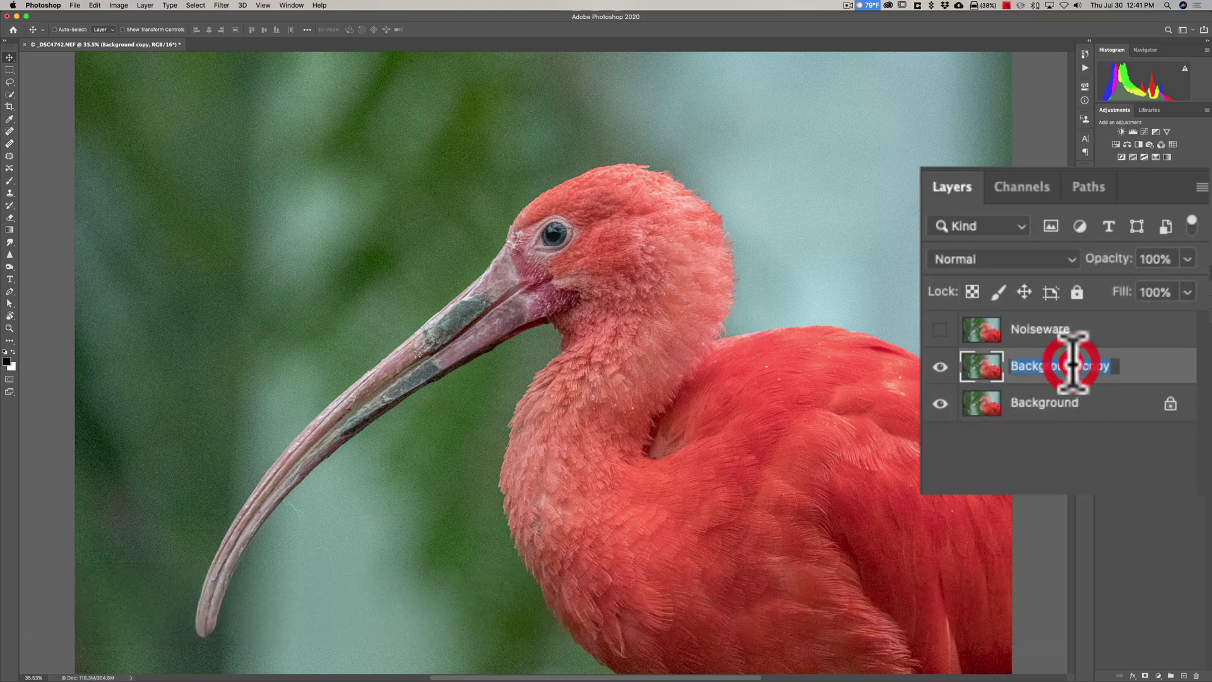
pyautogui.write('D')
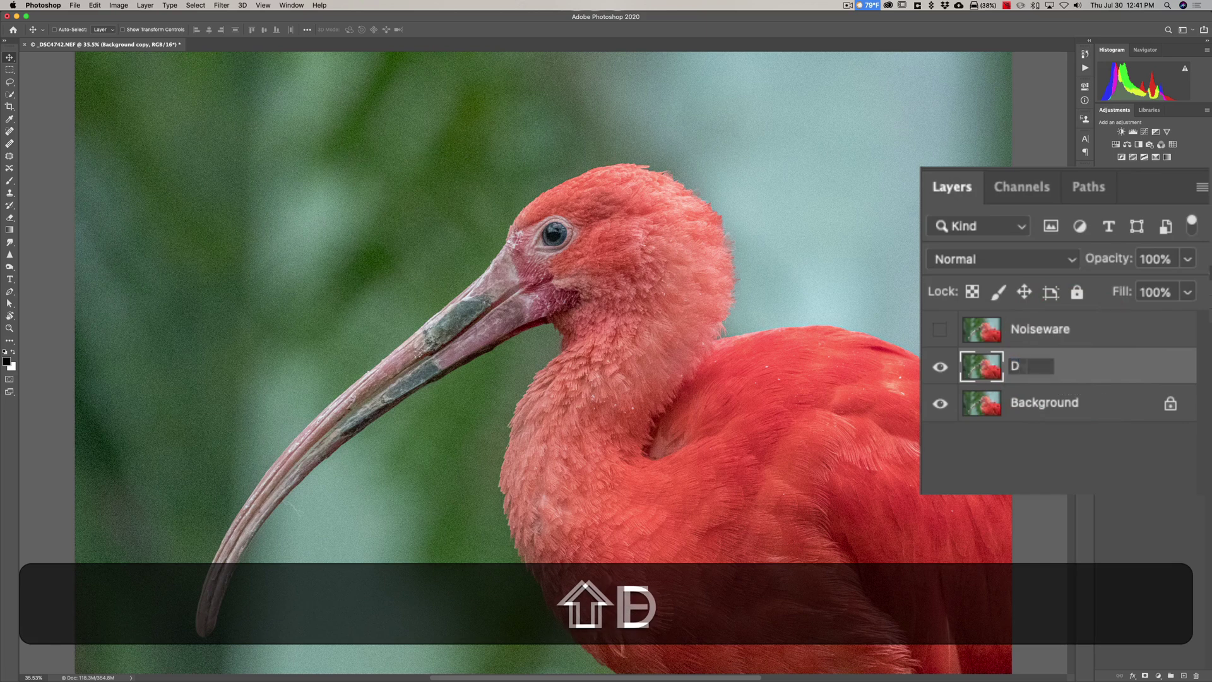
pyautogui.write('enoise')
pyautogui.press('Return')
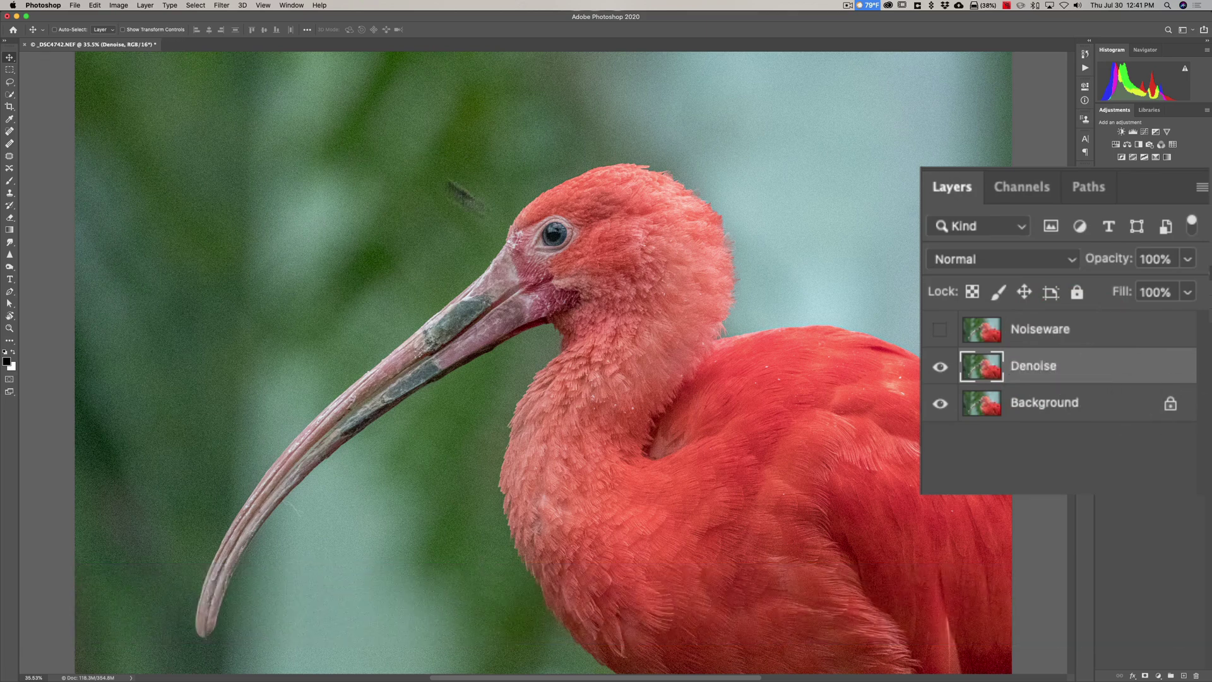
pyautogui.click(219, 6)
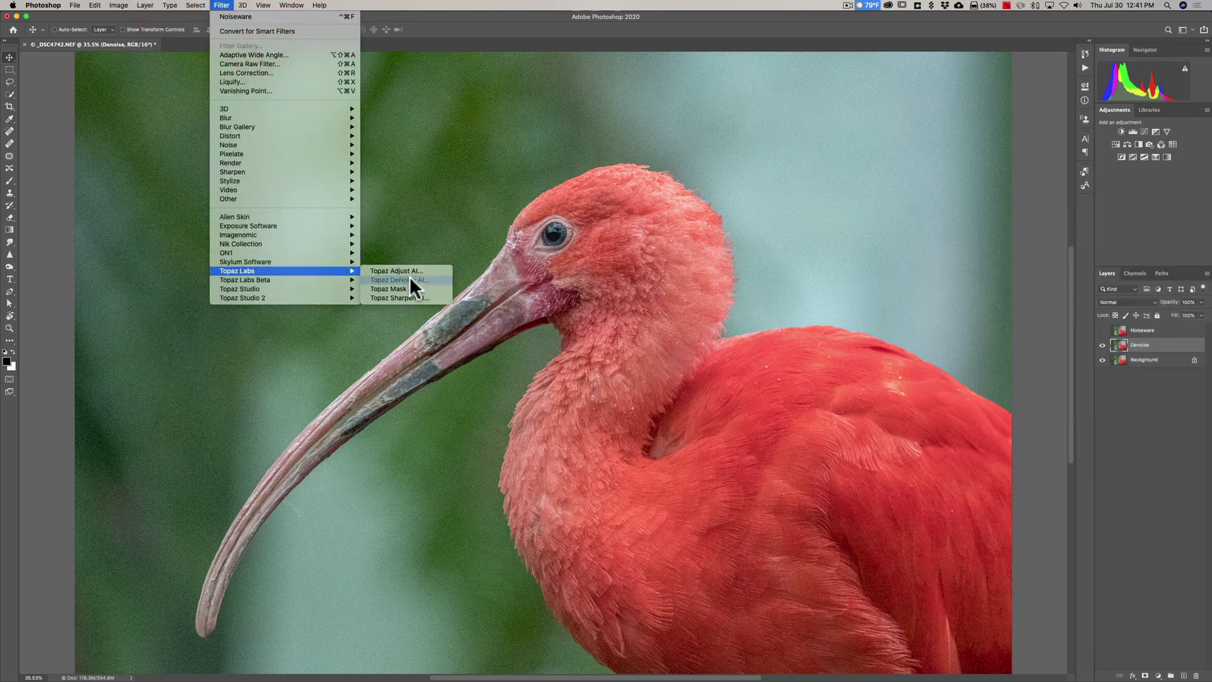
# Launch Topaz DeNoise AI and centre the preview on the ibis's eye.
pyautogui.click(409, 277)
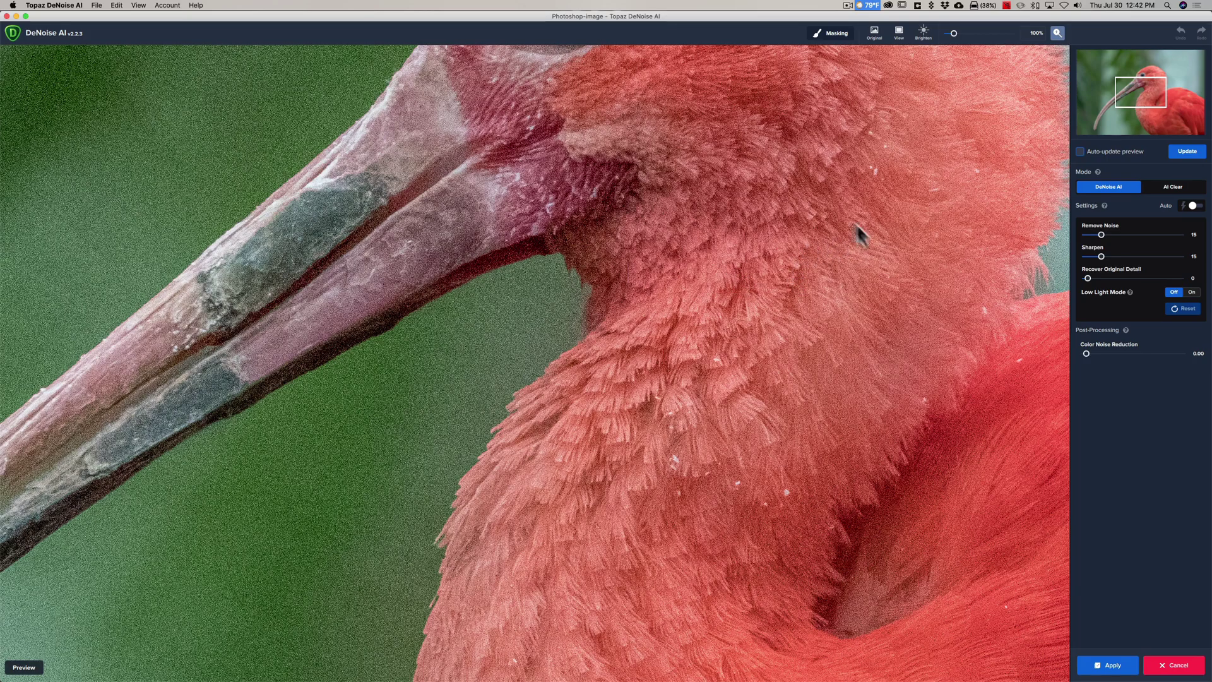
pyautogui.moveTo(719, 130); pyautogui.dragTo(709, 349)
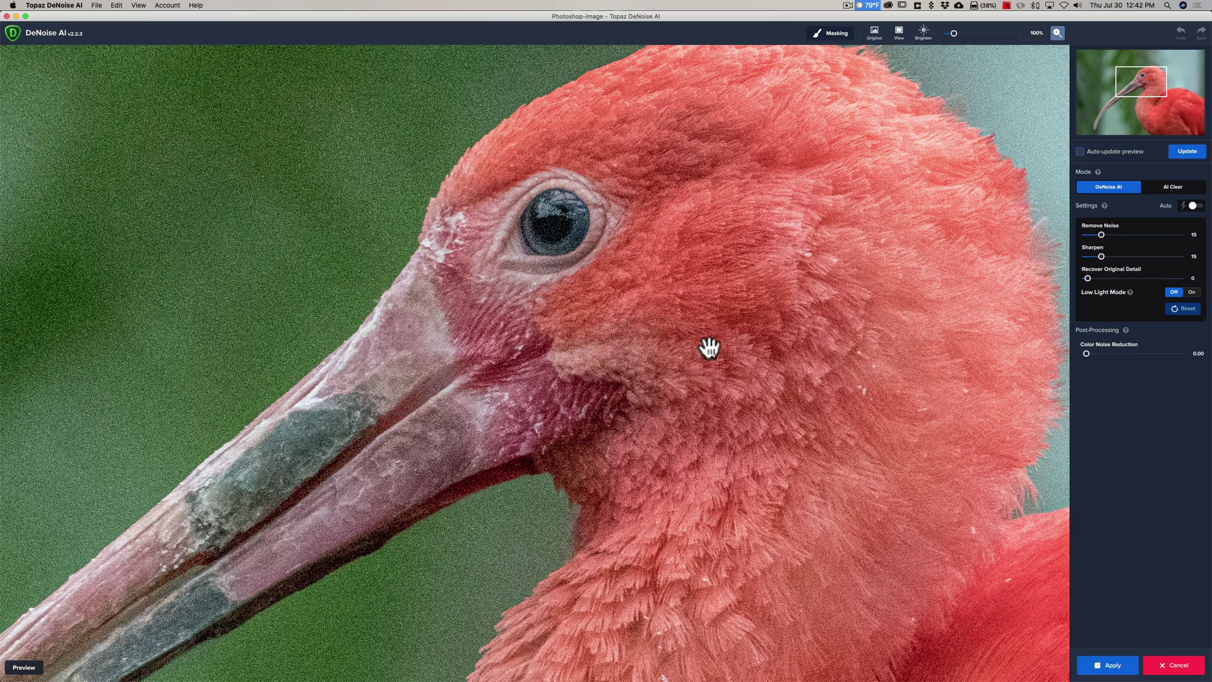
pyautogui.moveTo(560, 271); pyautogui.dragTo(641, 243)
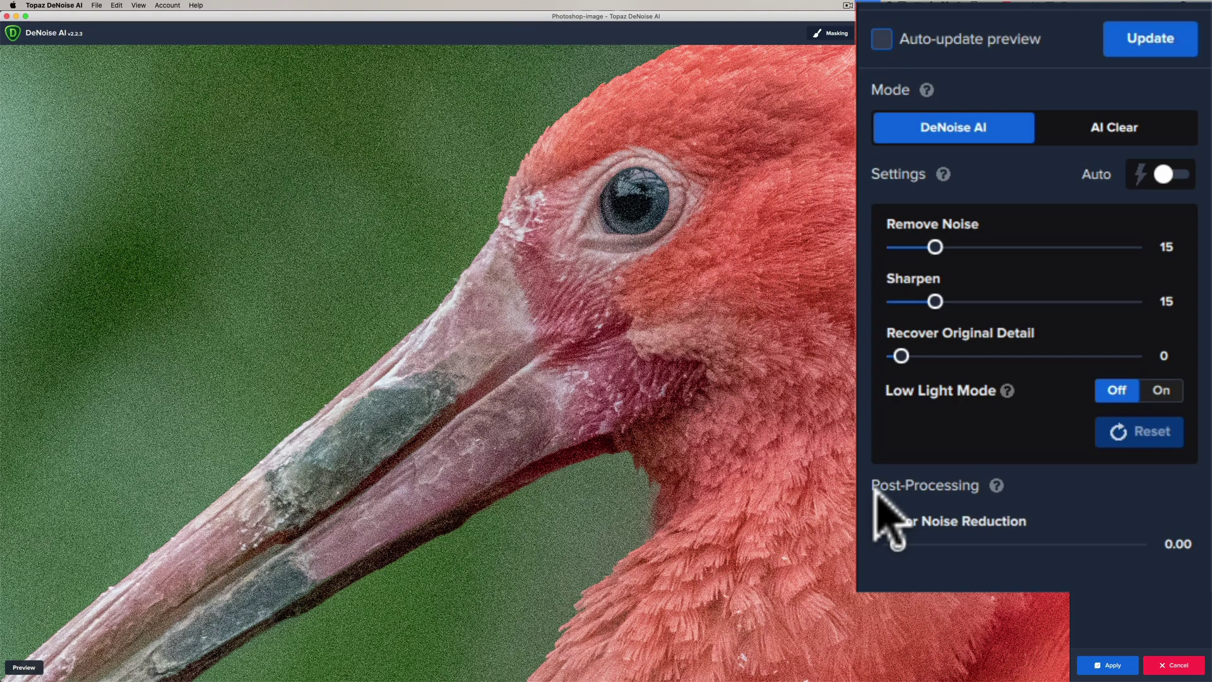
# Enable Auto settings (Remove Noise 29, Sharpen 31), update the preview, and compare with the original.
pyautogui.click(1173, 174)
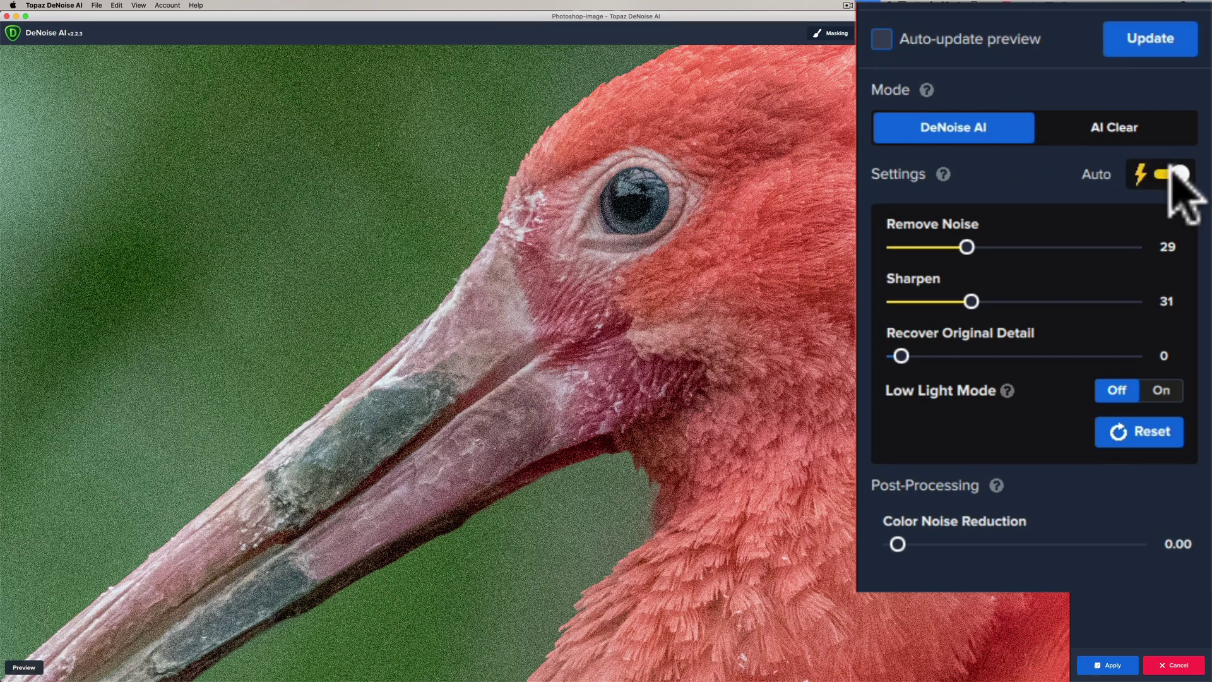
pyautogui.click(1137, 40)
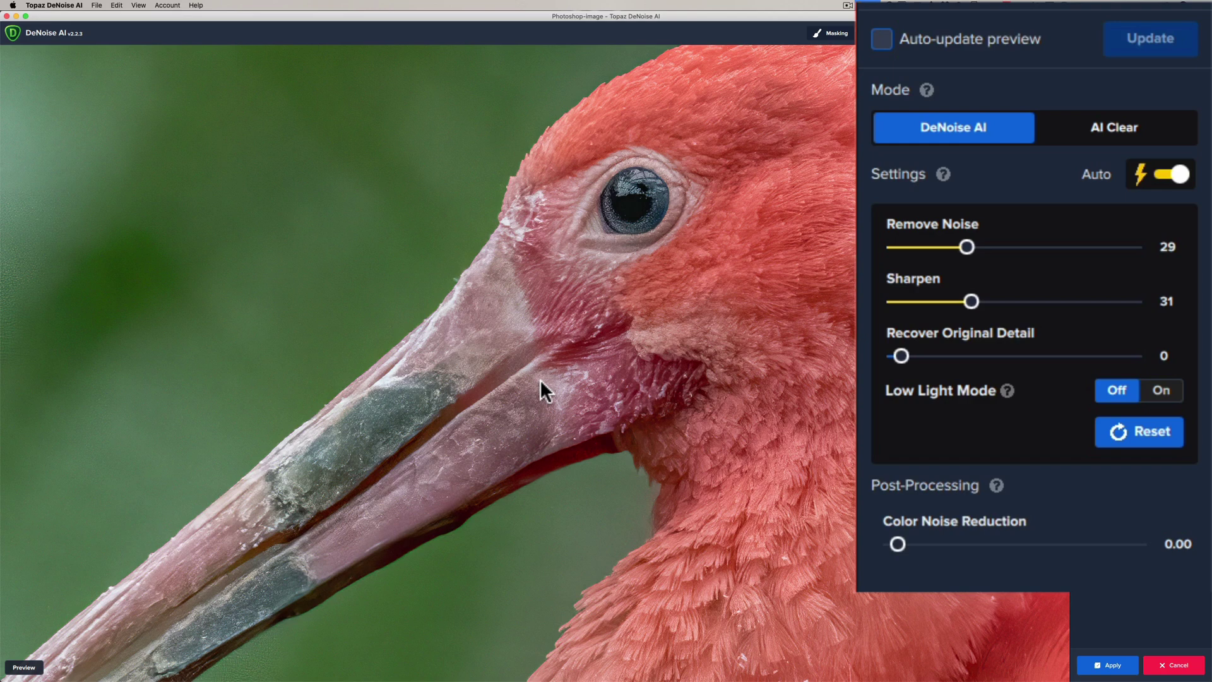
pyautogui.click(465, 400)
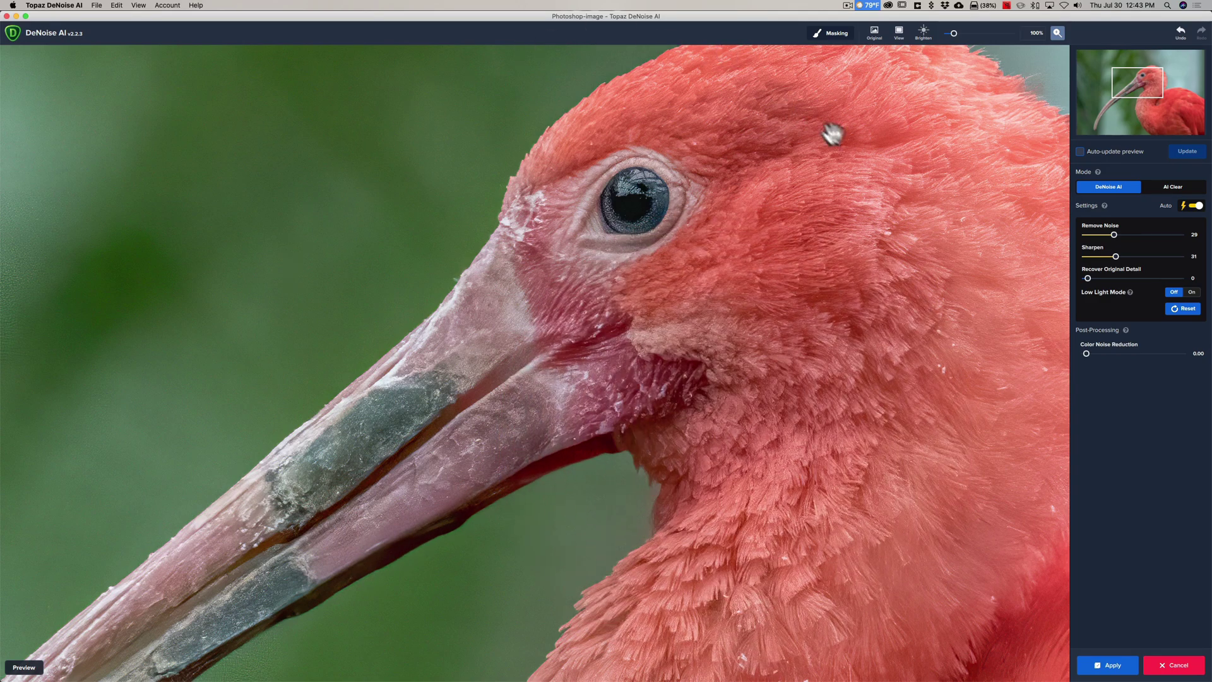
pyautogui.click(845, 204)
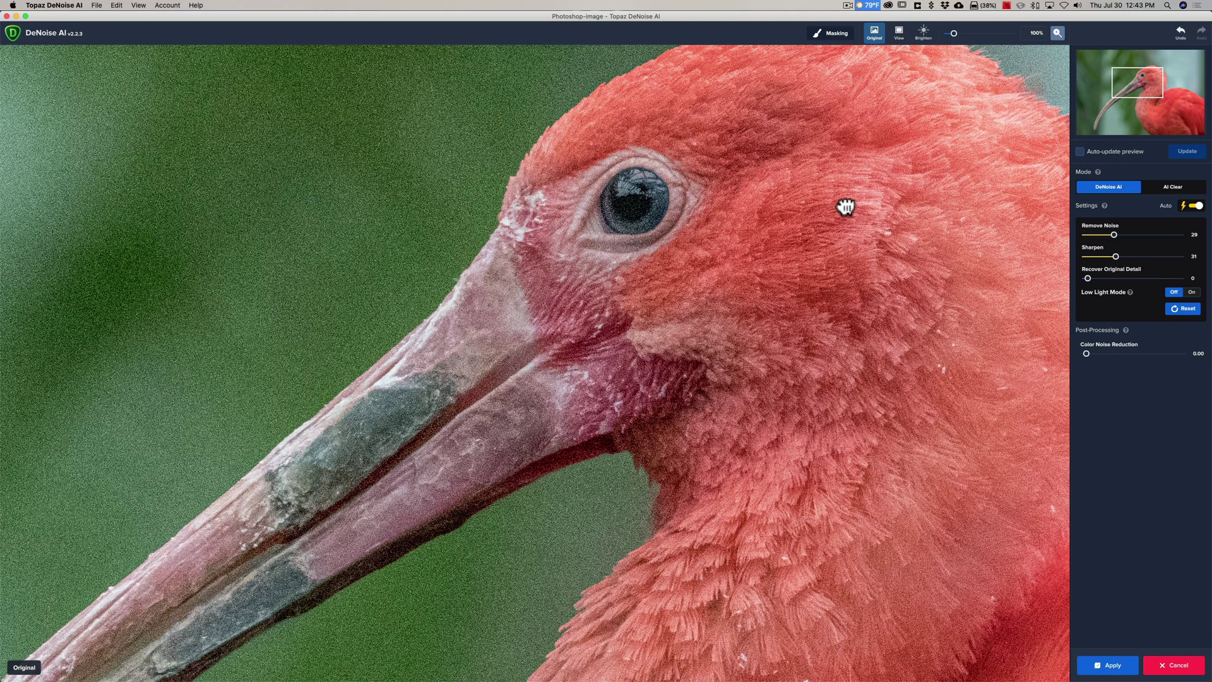
pyautogui.click(845, 205)
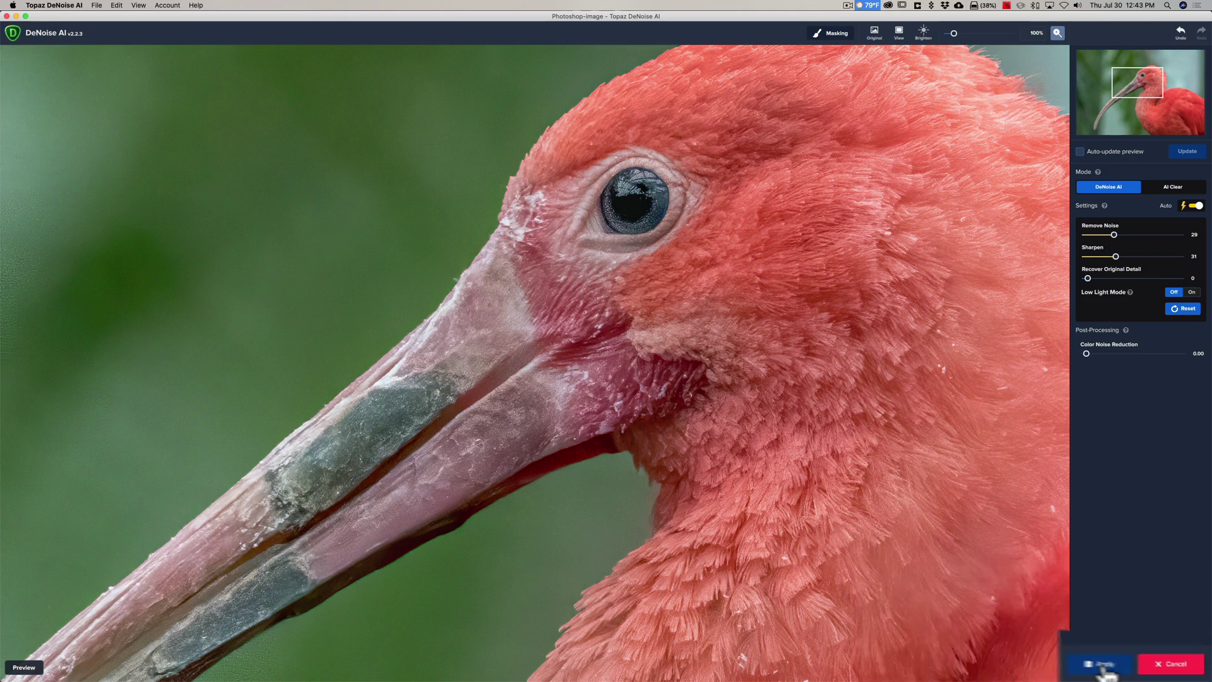
# Apply the Topaz DeNoise AI result to the Denoise layer and return to Photoshop.
pyautogui.click(1112, 669)
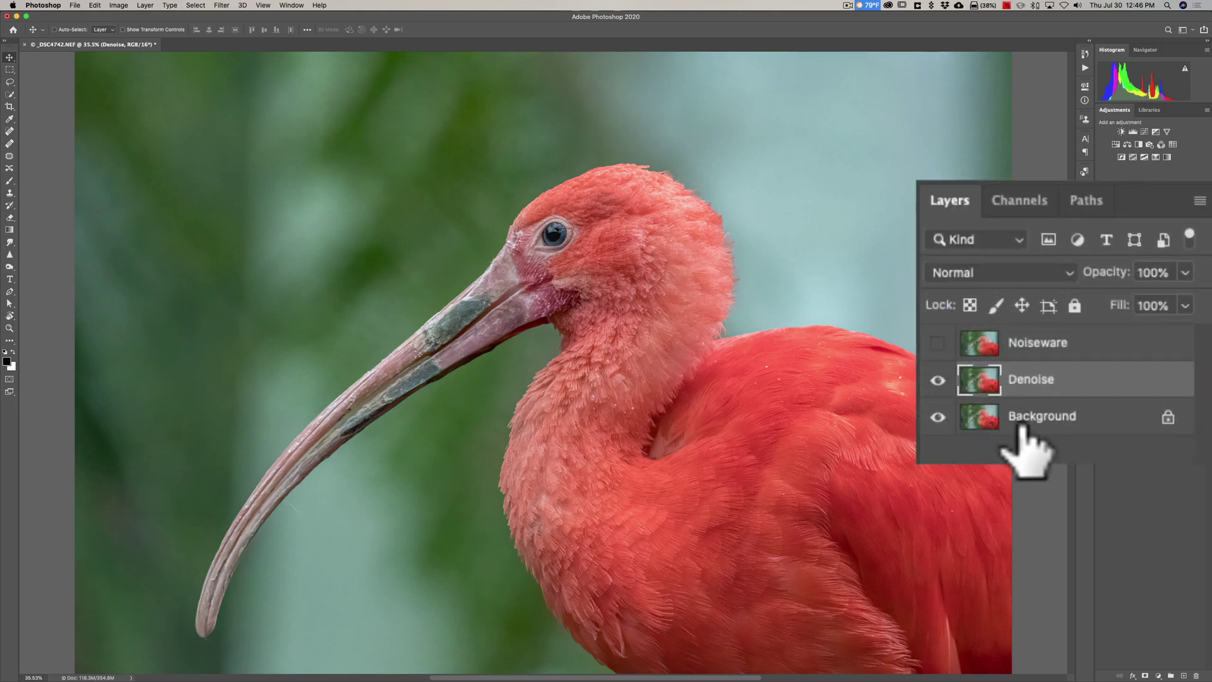
# Toggle the Denoise layer off and on against the original, then show the Noiseware layer.
pyautogui.click(938, 380)
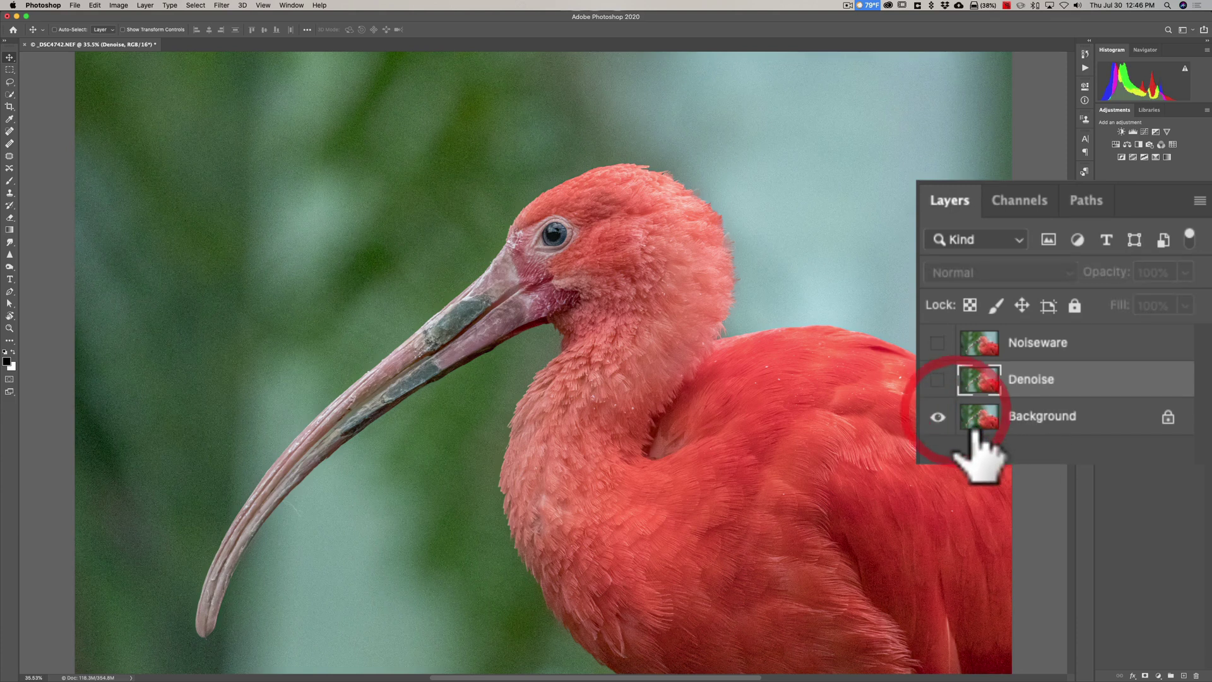
pyautogui.click(1059, 418)
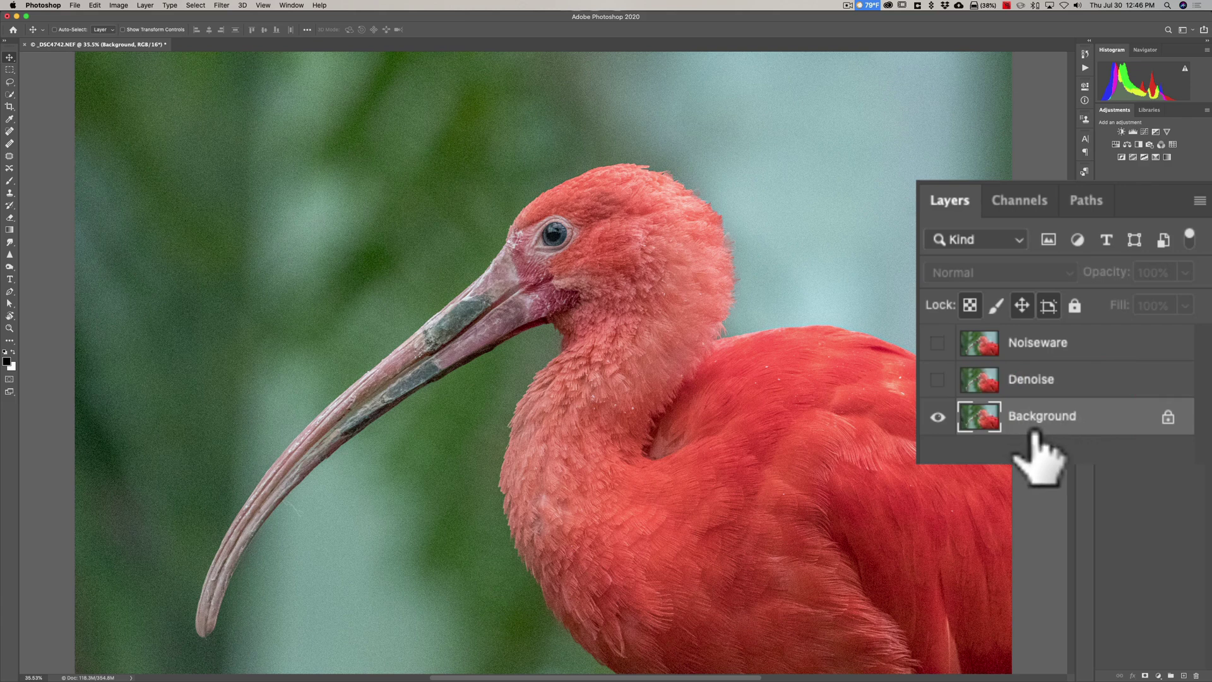
pyautogui.click(936, 380)
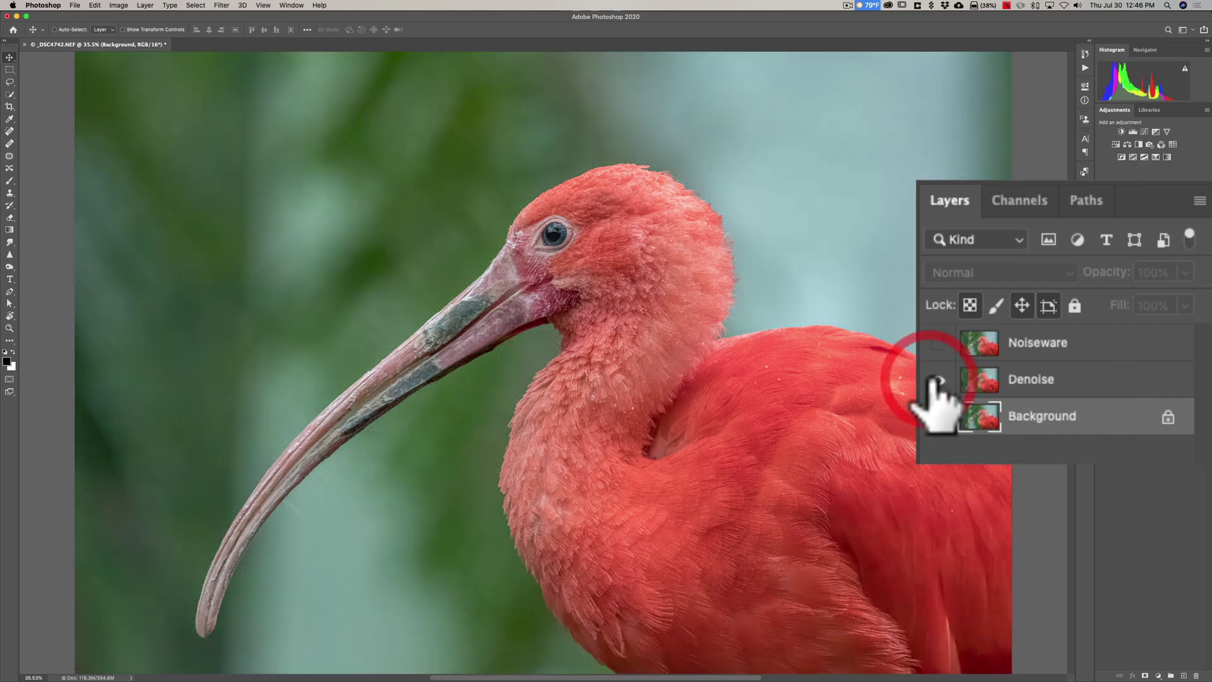
pyautogui.click(1081, 379)
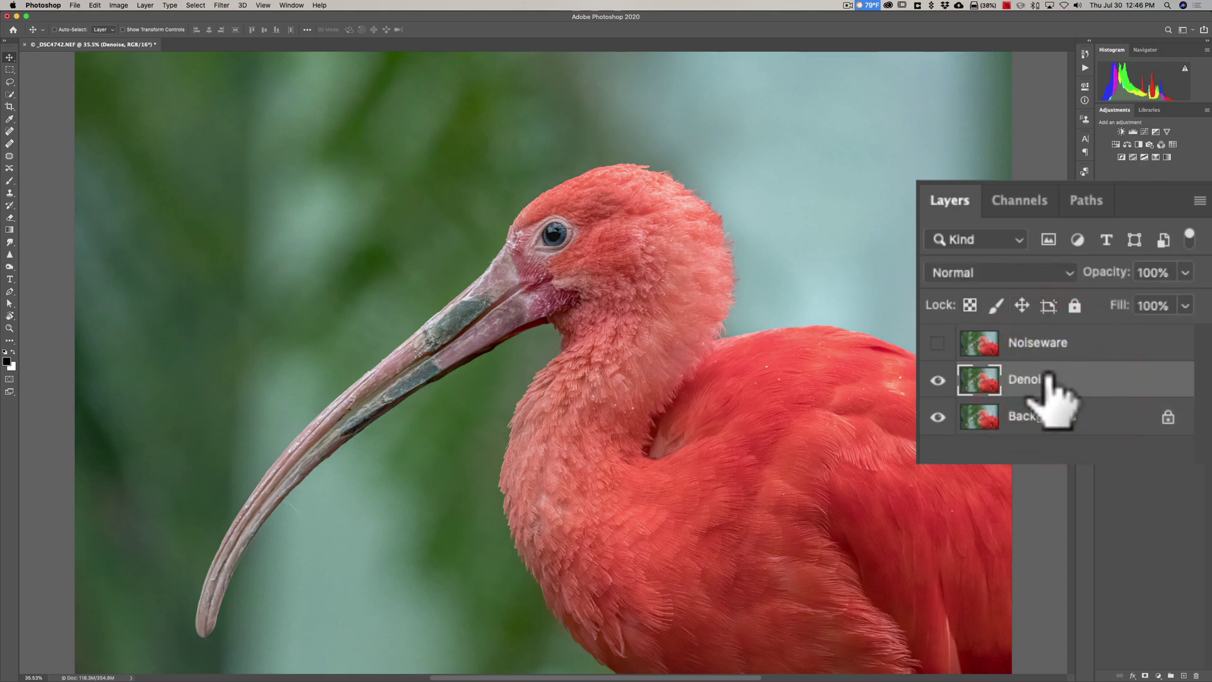
pyautogui.click(1081, 338)
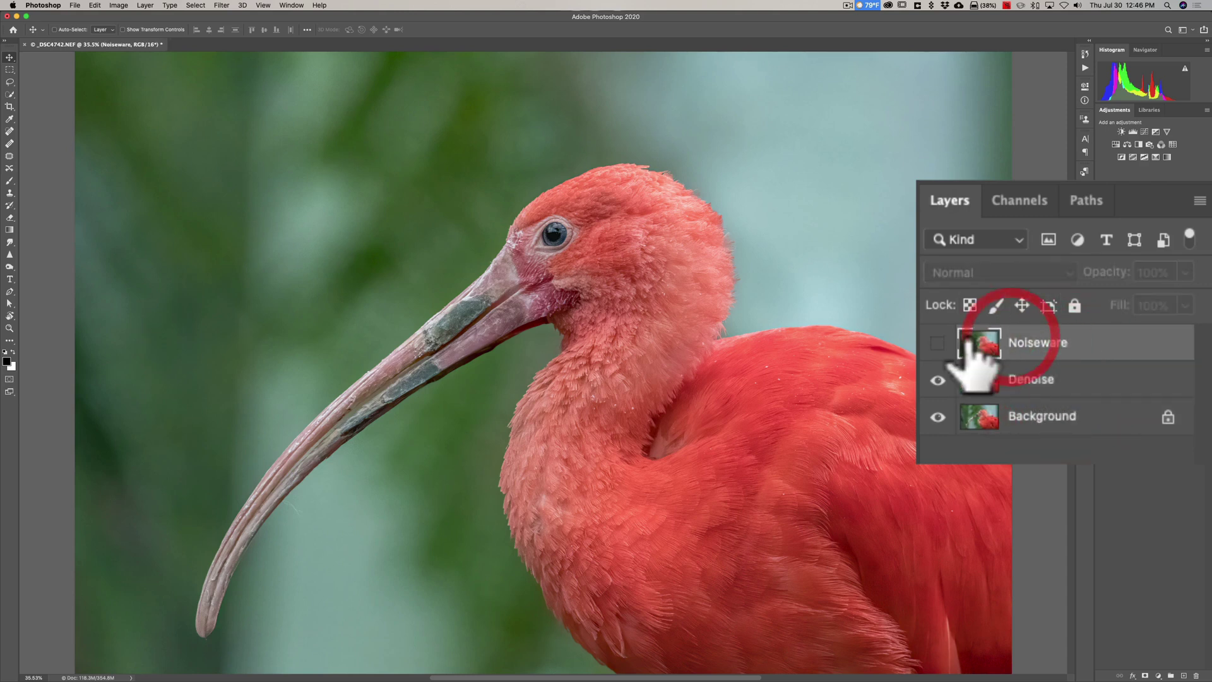
pyautogui.click(938, 343)
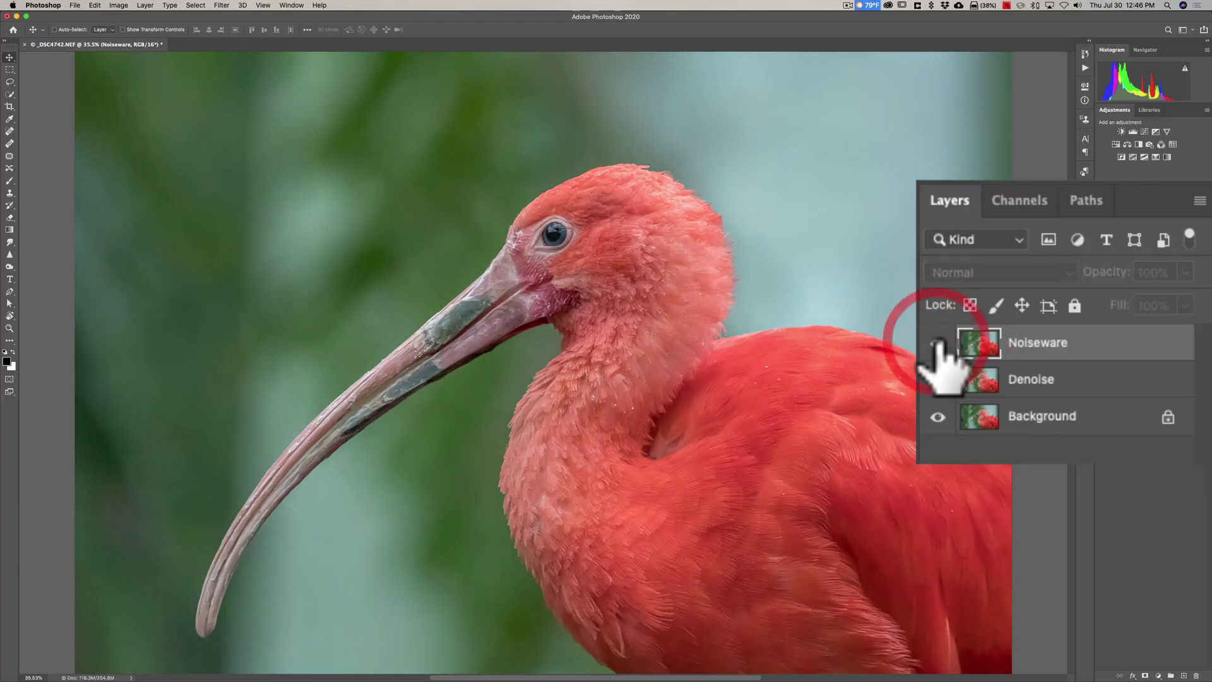
# Hide both the Noiseware and Denoise layers and select the Background layer.
pyautogui.click(939, 344)
pyautogui.click(938, 379)
pyautogui.click(1053, 416)
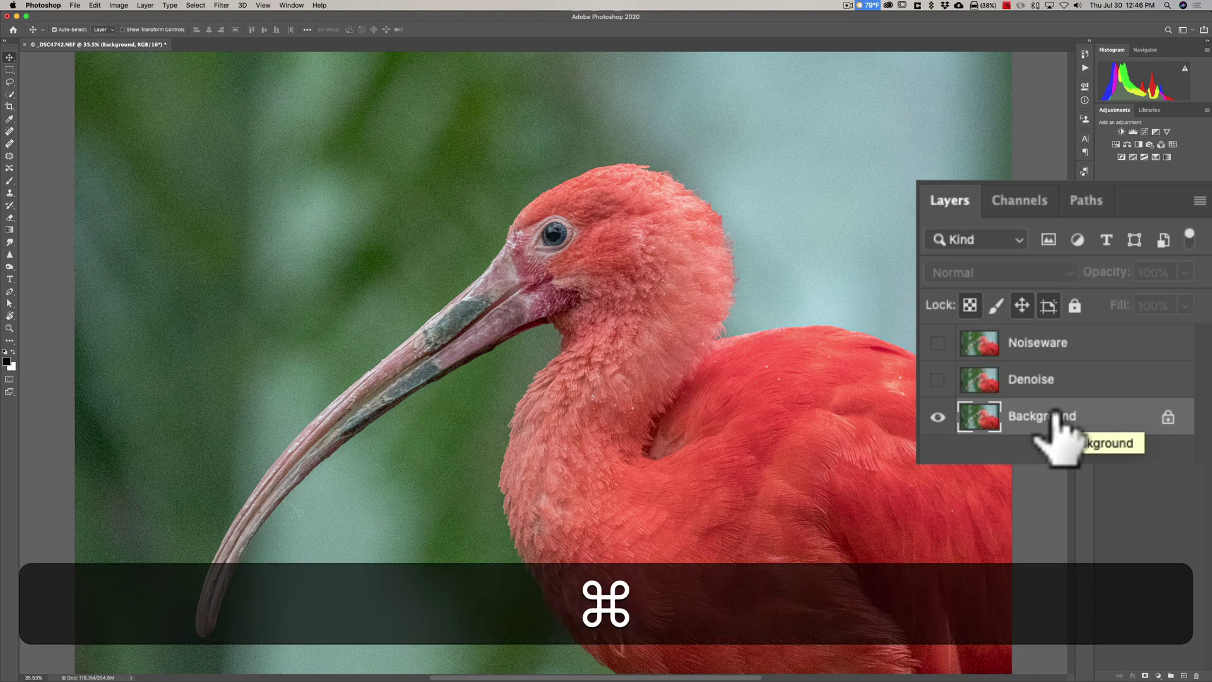
# Zoom to 100% on the ibis's eye and beak and show the Denoise layer.
pyautogui.press('super+equal')
pyautogui.press('super+equal')
pyautogui.press('super+equal')
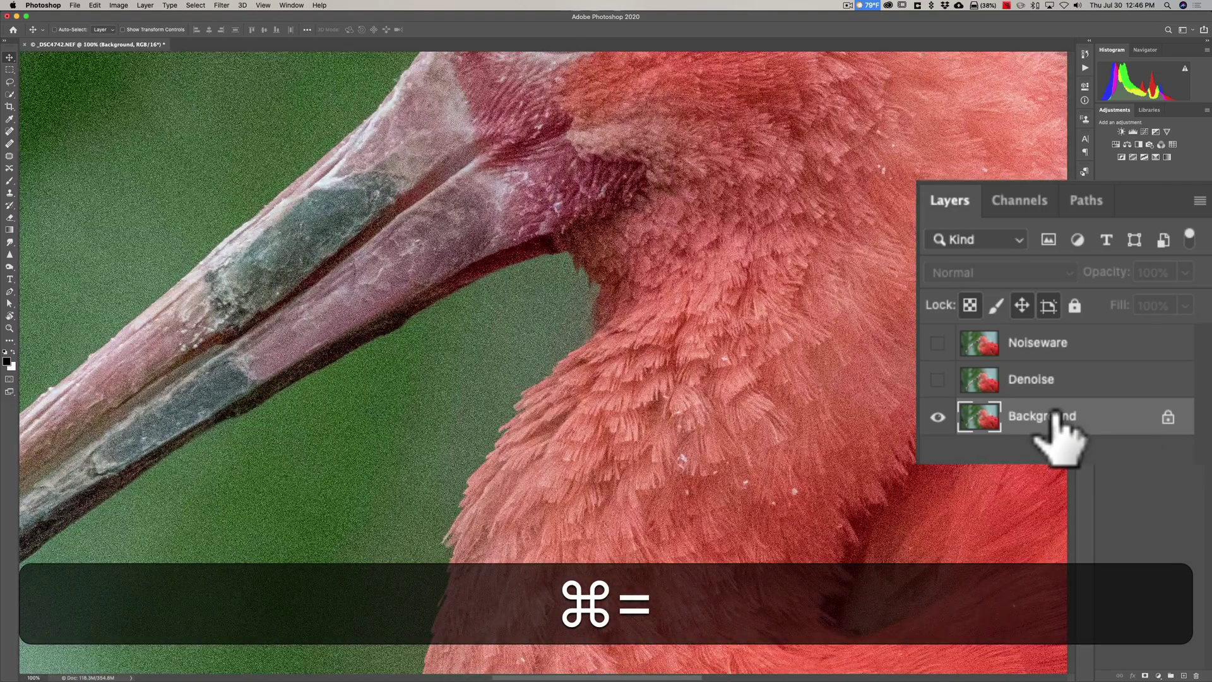
pyautogui.press('space')
pyautogui.moveTo(524, 139); pyautogui.dragTo(692, 325)
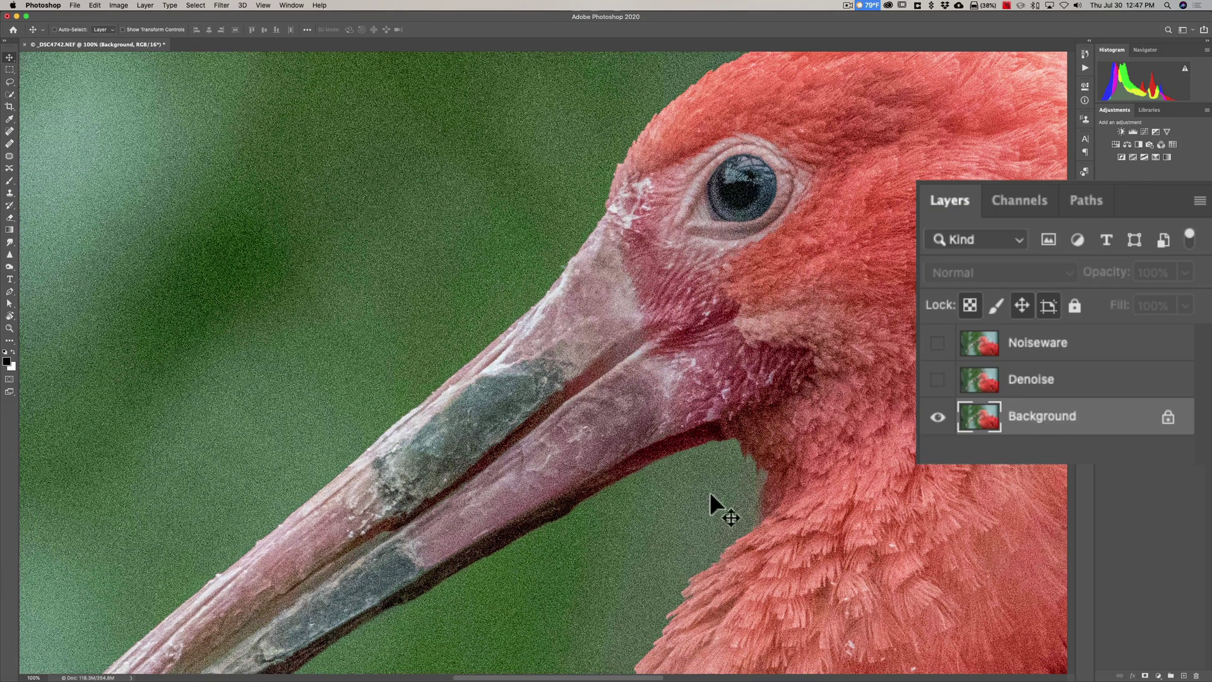
pyautogui.click(939, 379)
# Move the Denoise layer in the stack, show Noiseware, then hide both denoised layers.
pyautogui.click(1087, 379)
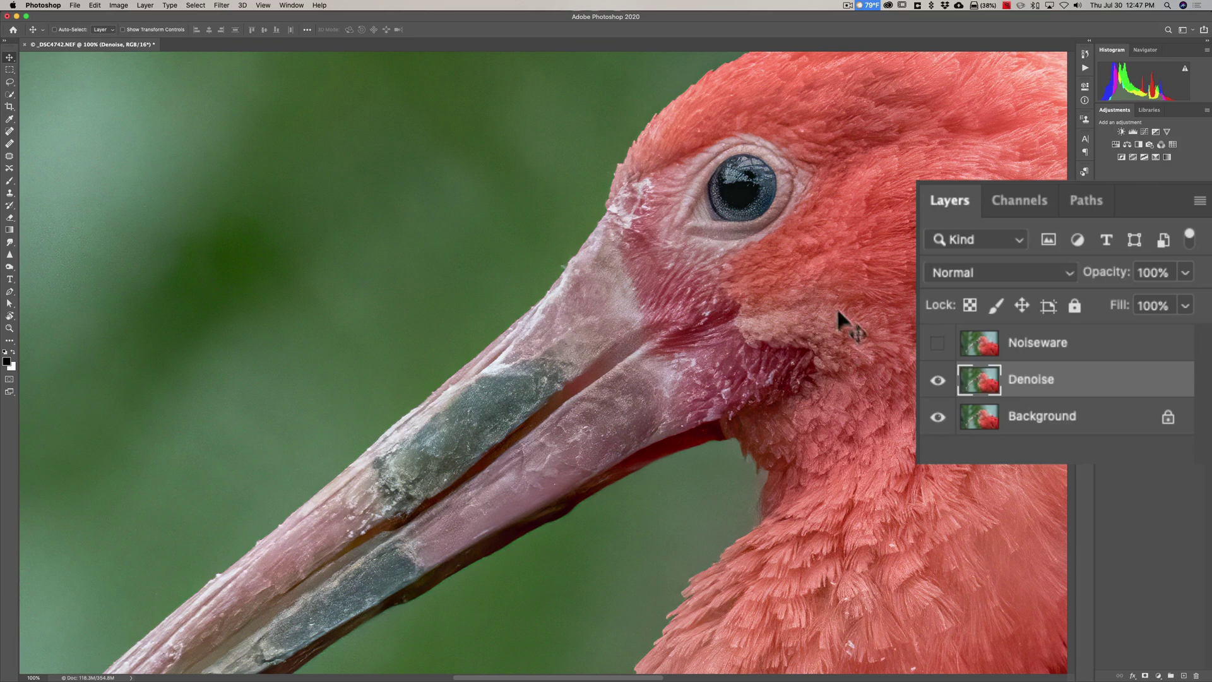
pyautogui.moveTo(1010, 377); pyautogui.dragTo(999, 354)
pyautogui.click(1067, 341)
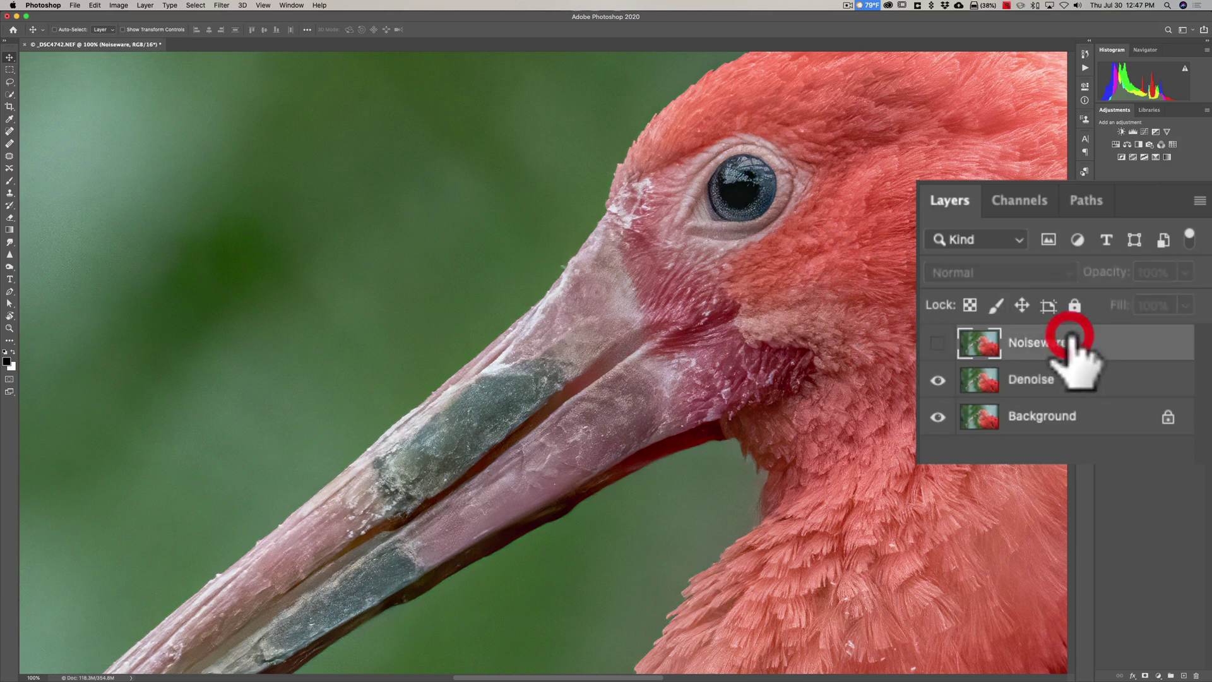
pyautogui.click(938, 343)
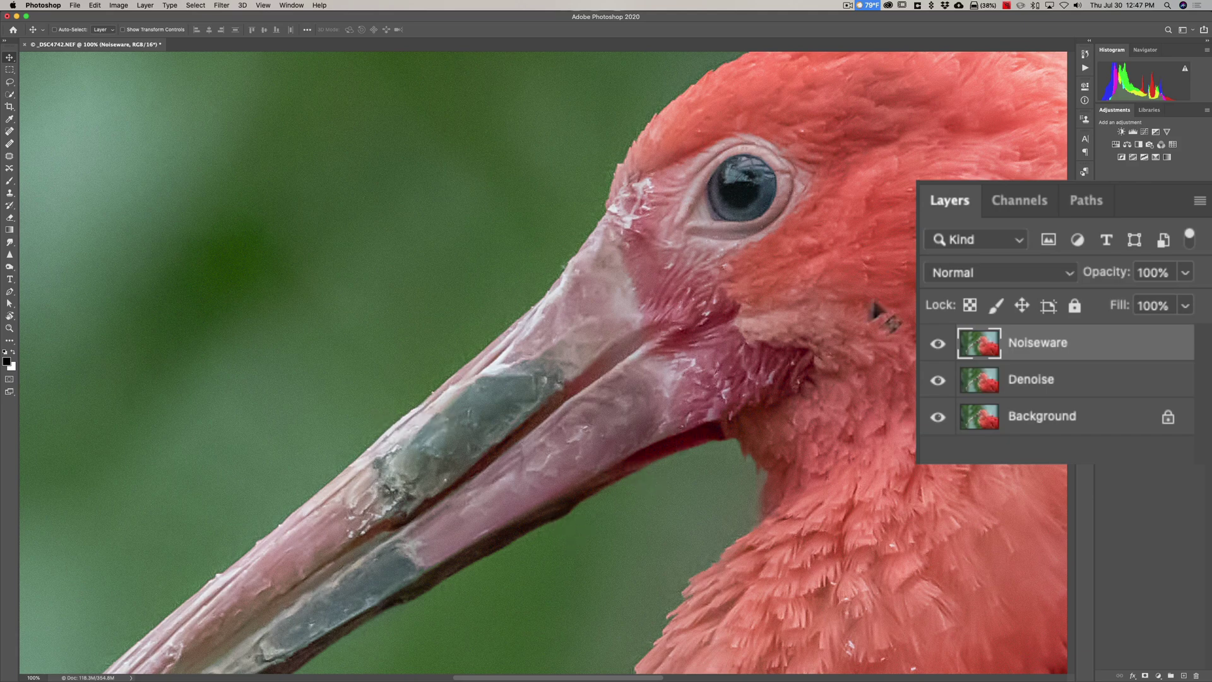
pyautogui.moveTo(938, 343); pyautogui.dragTo(937, 380)
# Toggle the Noiseware layer off and on repeatedly, leaving it visible.
pyautogui.click(937, 343)
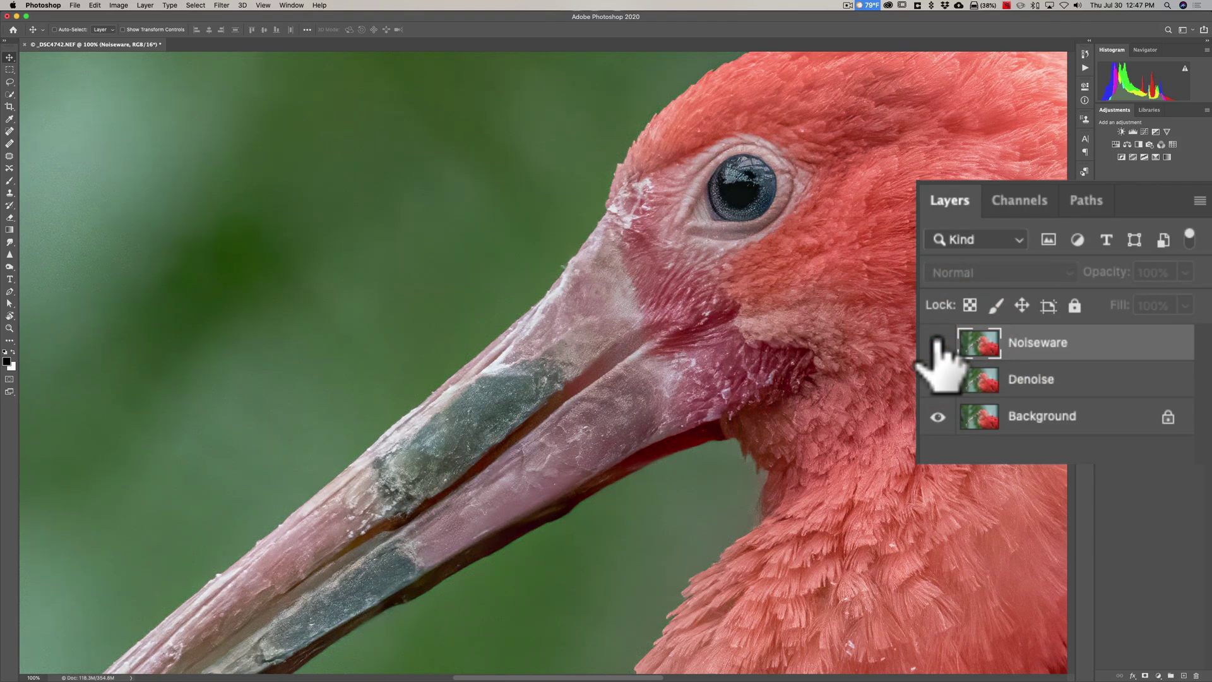
pyautogui.click(937, 342)
pyautogui.click(937, 342)
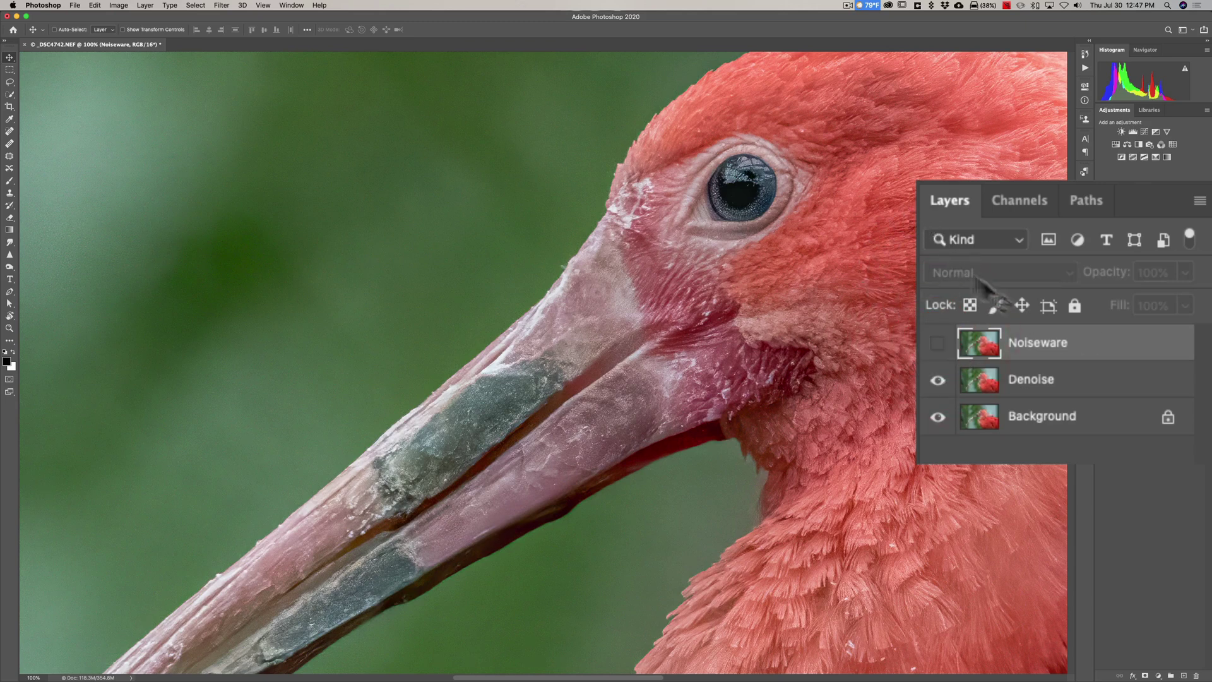
pyautogui.click(937, 343)
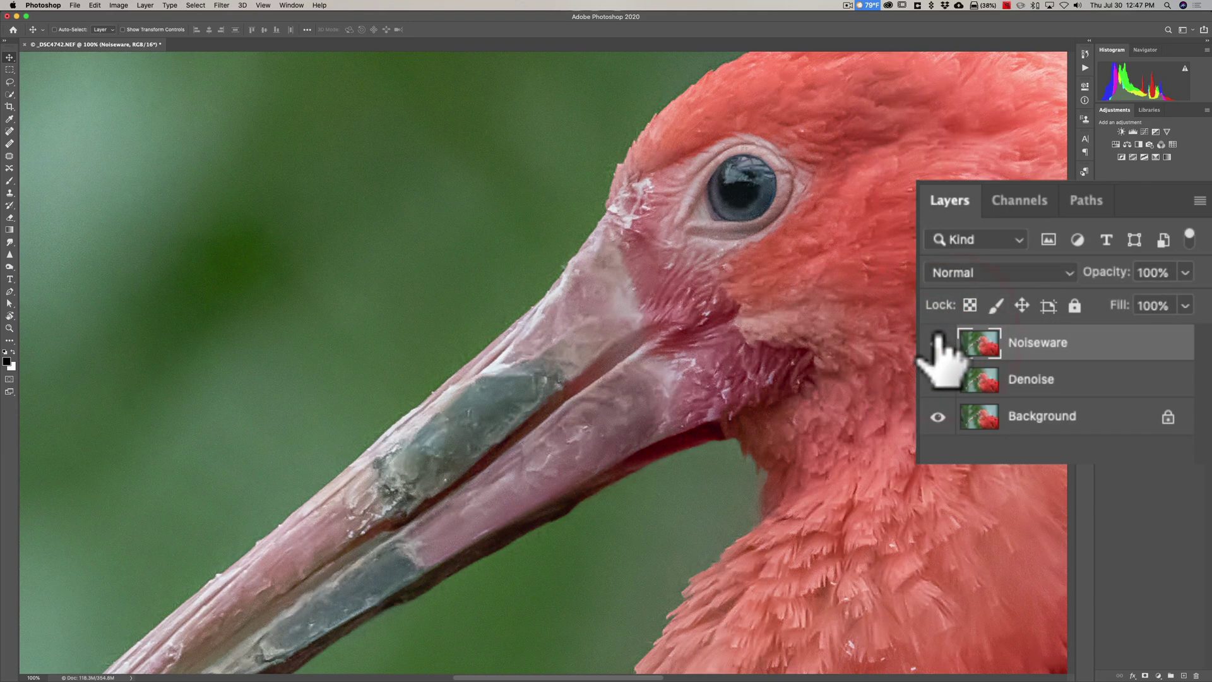
pyautogui.click(937, 343)
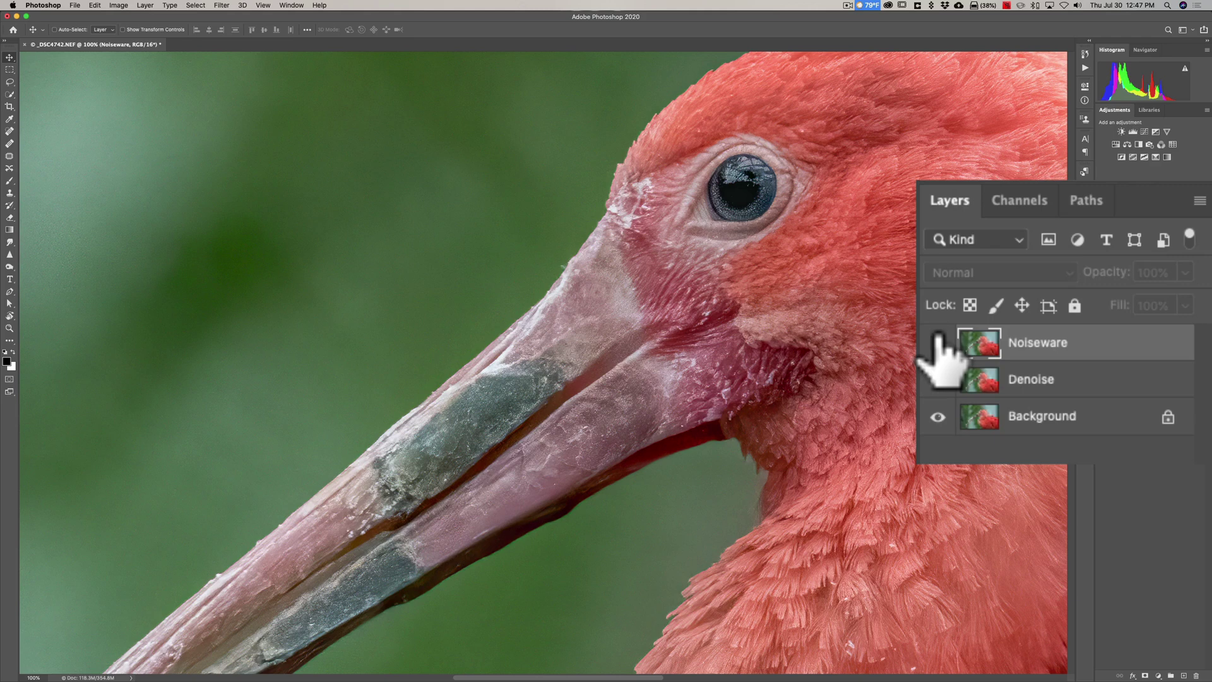
pyautogui.click(937, 343)
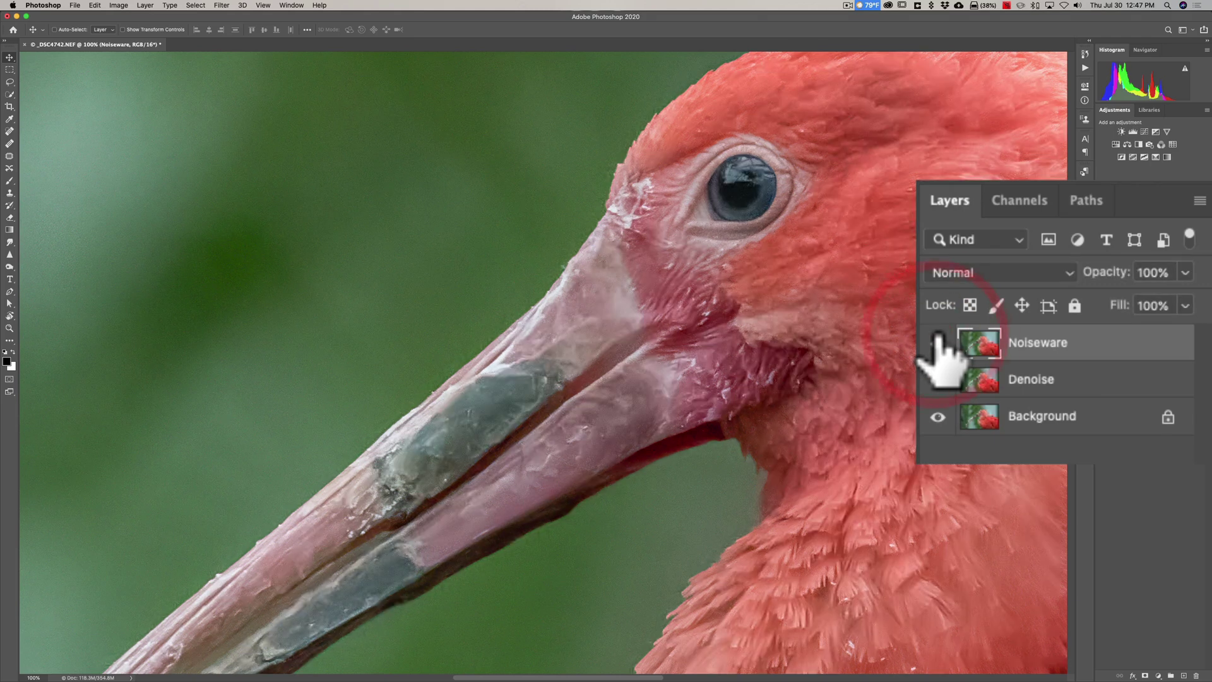
# Pan to the ibis's neck and back, then toggle Noiseware off and on.
pyautogui.press('space')
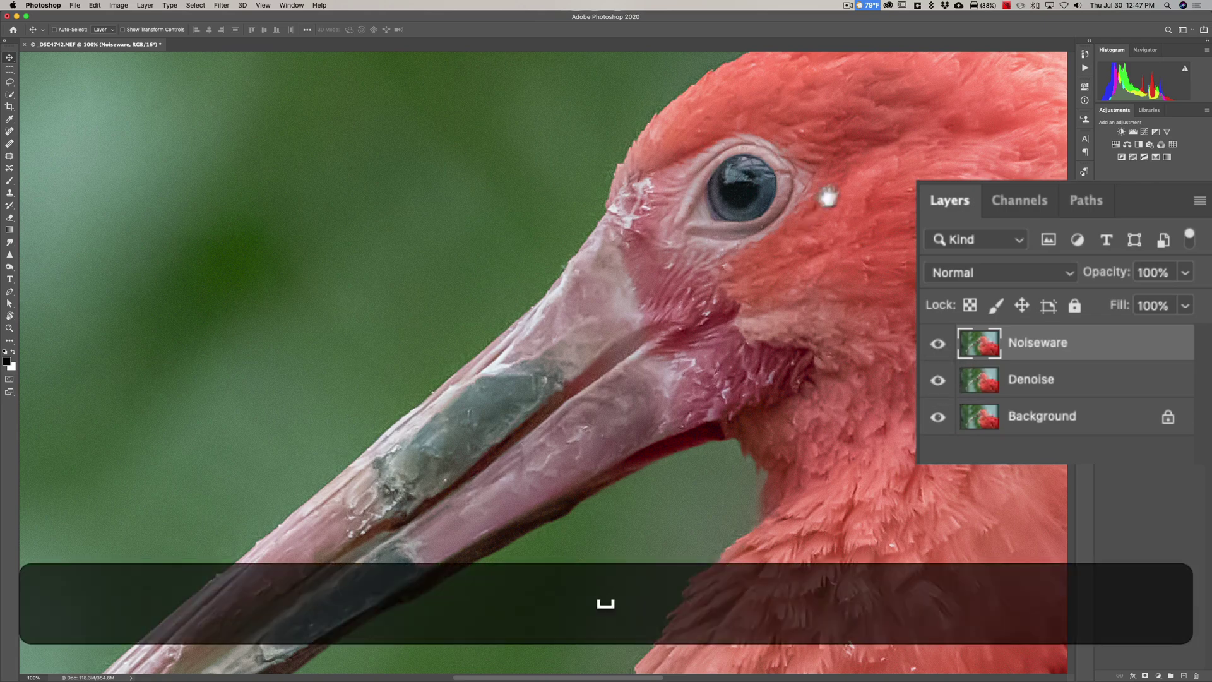
pyautogui.moveTo(941, 197); pyautogui.dragTo(568, 202)
pyautogui.moveTo(473, 283); pyautogui.dragTo(160, 112)
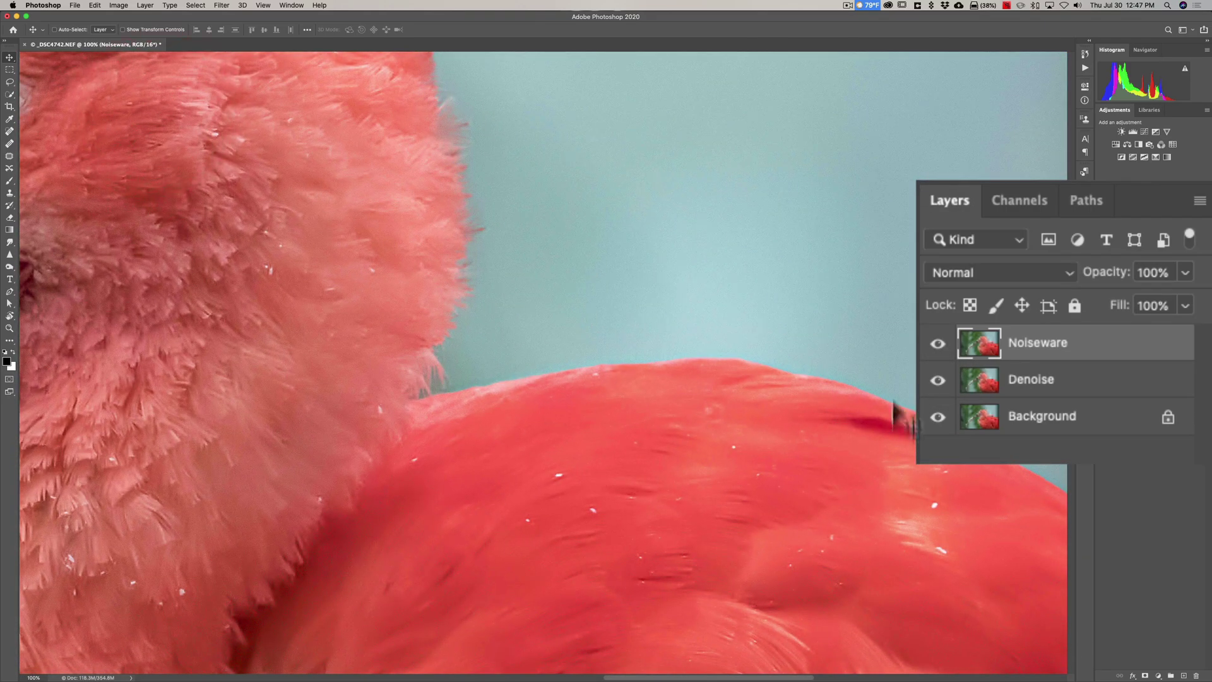
pyautogui.click(938, 343)
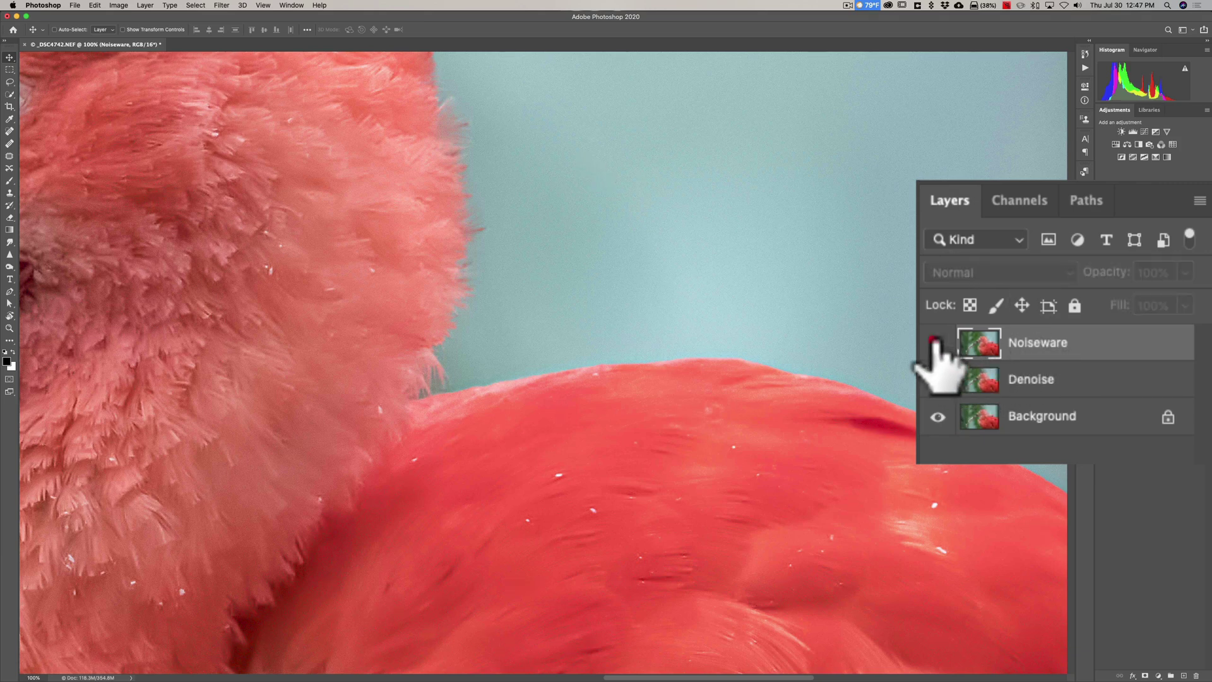
pyautogui.click(936, 344)
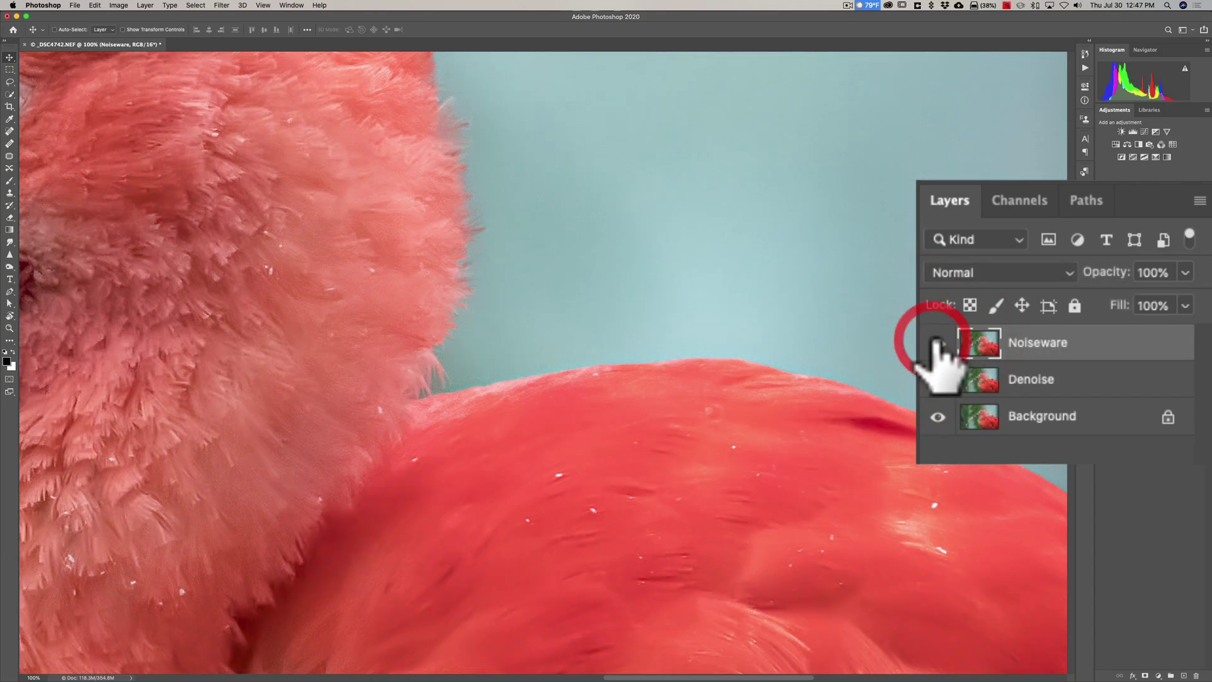
pyautogui.click(937, 344)
pyautogui.click(937, 344)
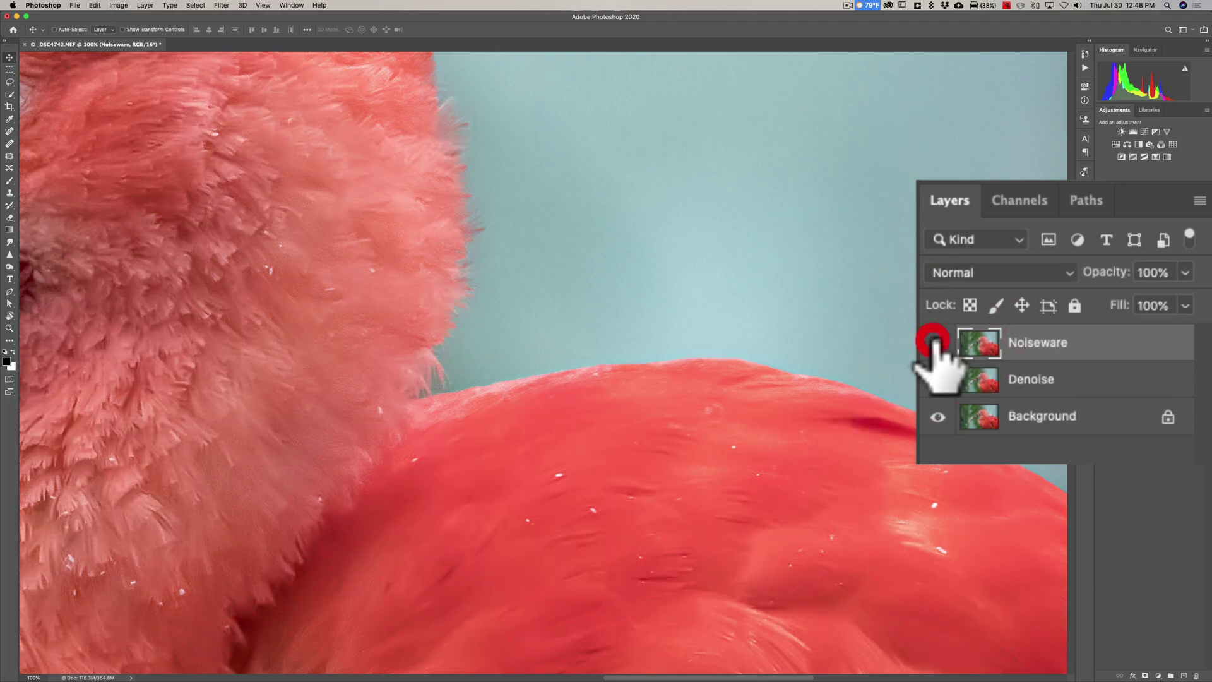
# Hide Noiseware, toggle Denoise against the noisy original, then show Noiseware again.
pyautogui.click(938, 355)
pyautogui.click(935, 379)
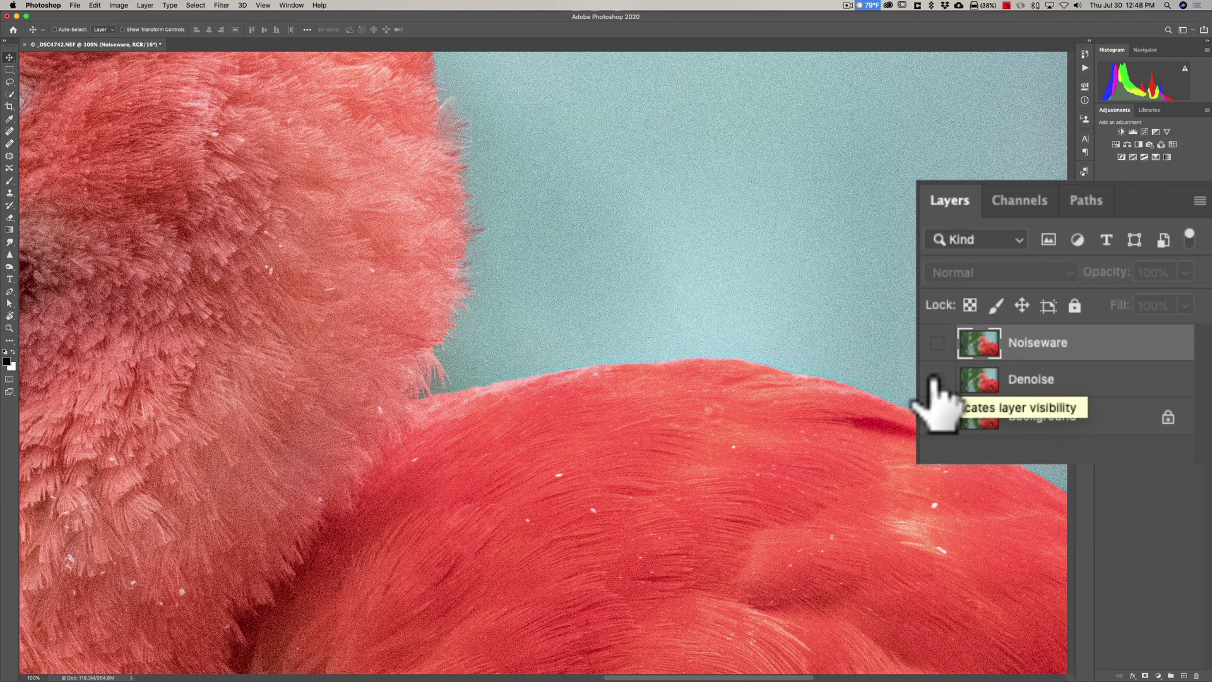
pyautogui.click(935, 380)
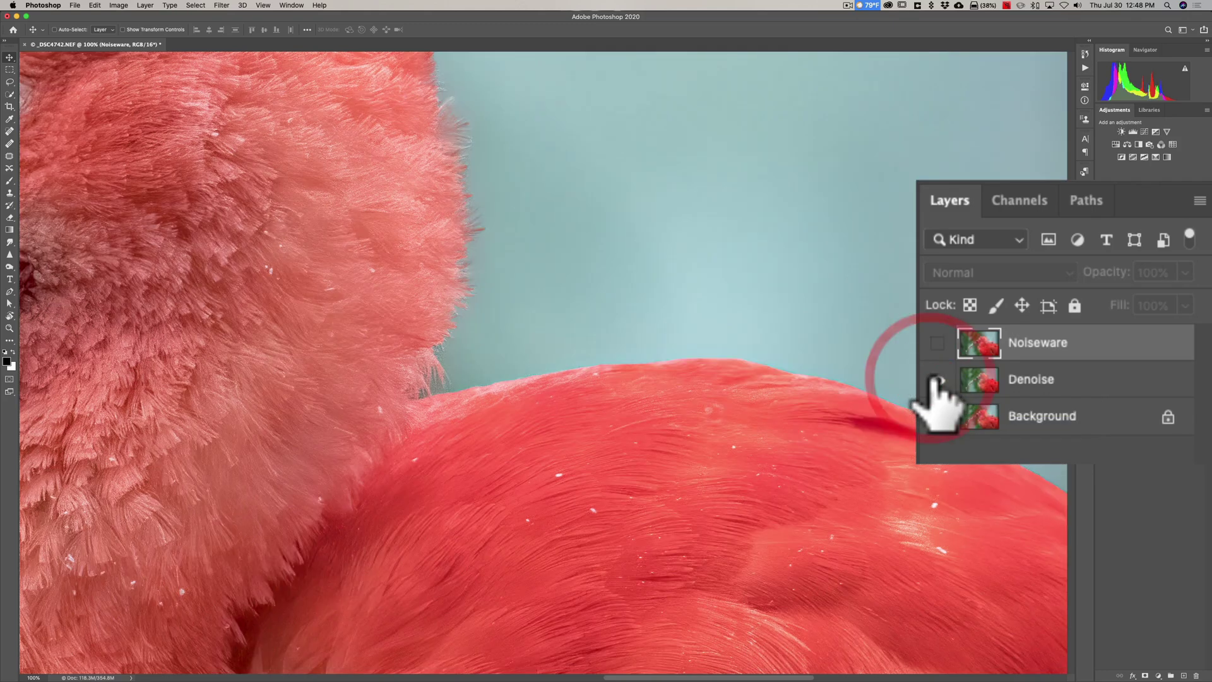
pyautogui.click(938, 342)
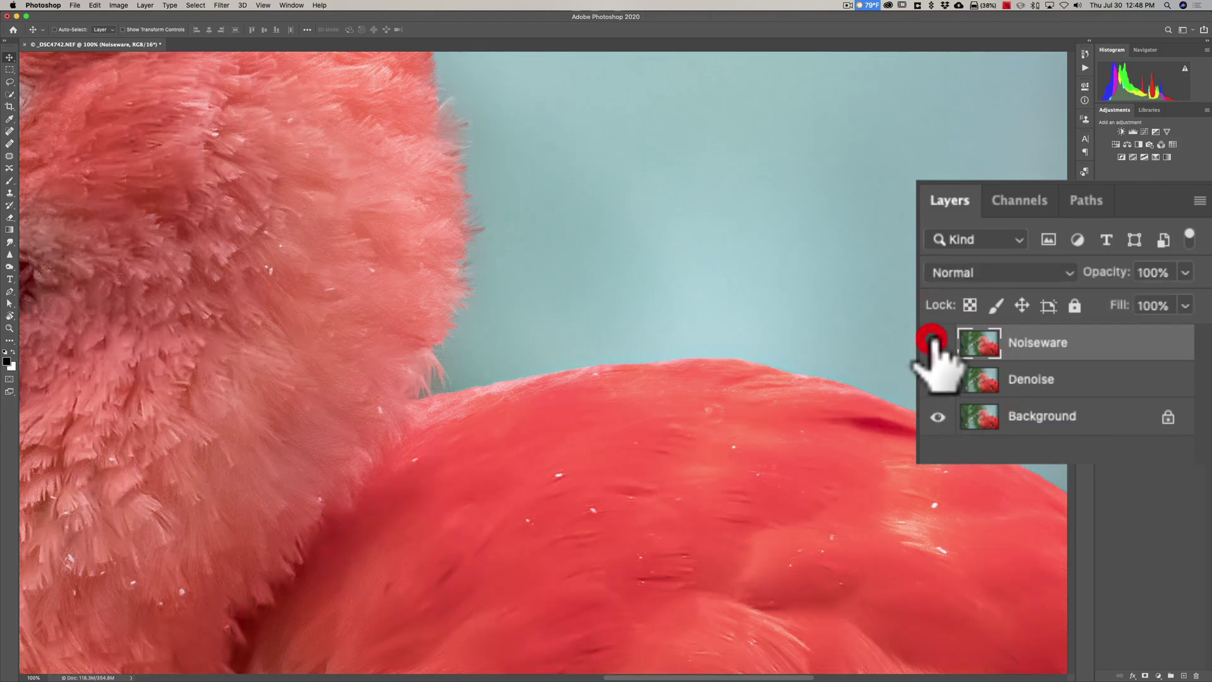